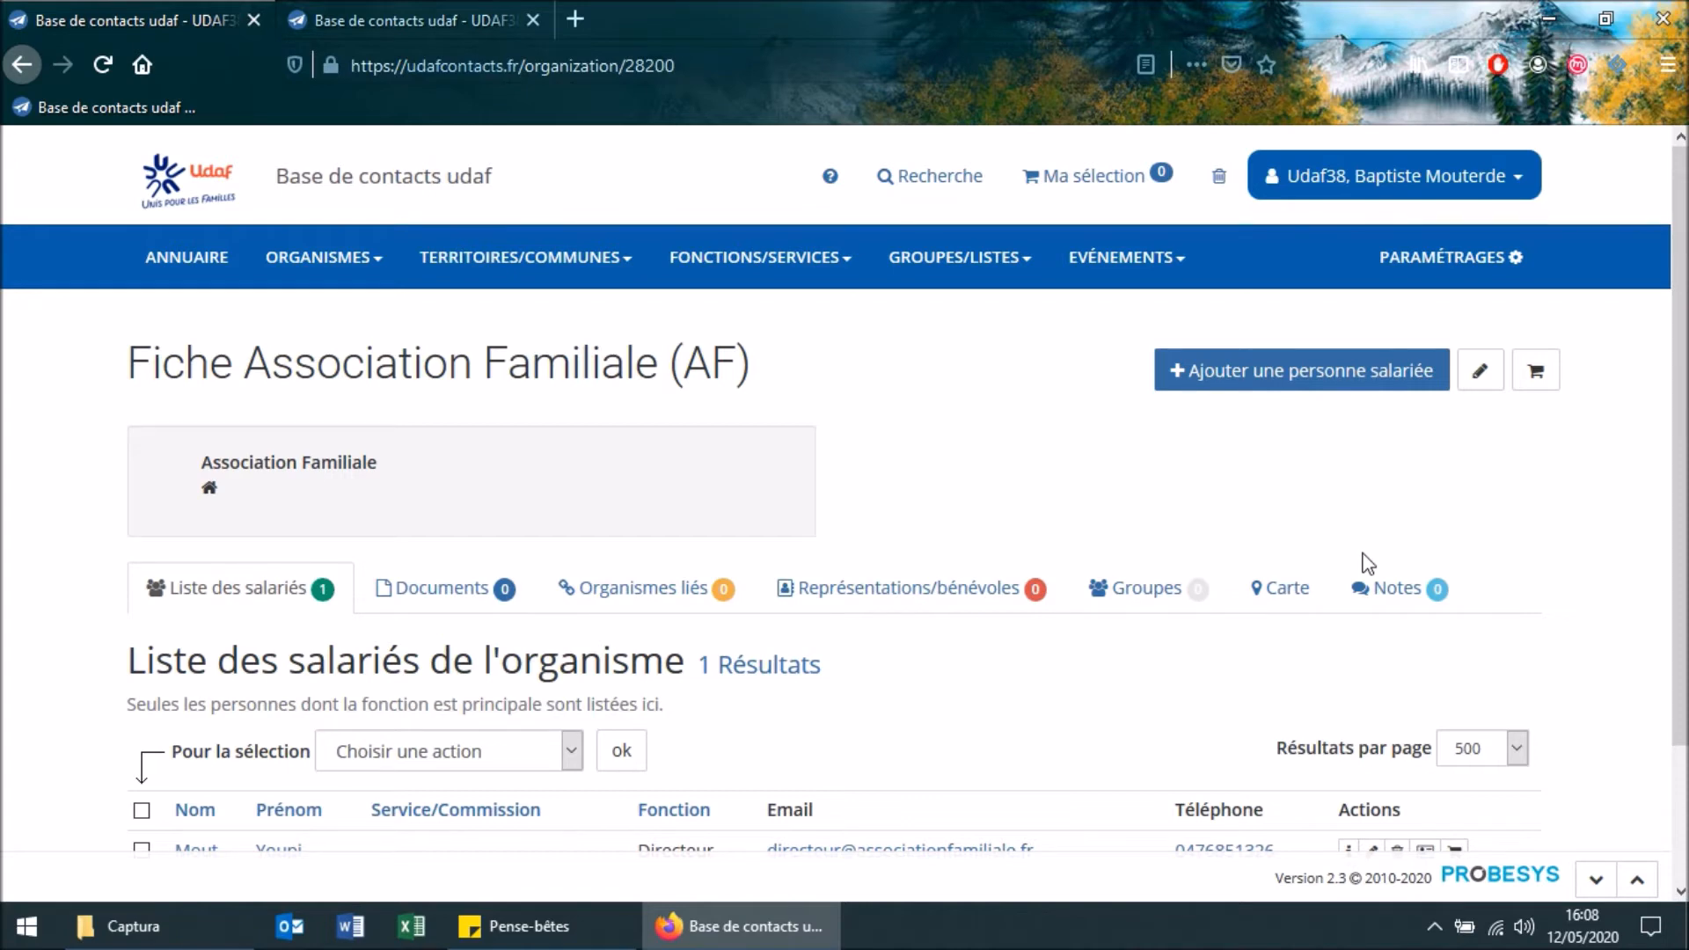
# Examine the Association Familiale record and its linked organisations, and check the linked organisations of Association familiale 2
pyautogui.scroll(-1, 1654, 514)
pyautogui.scroll(-1, 1654, 515)
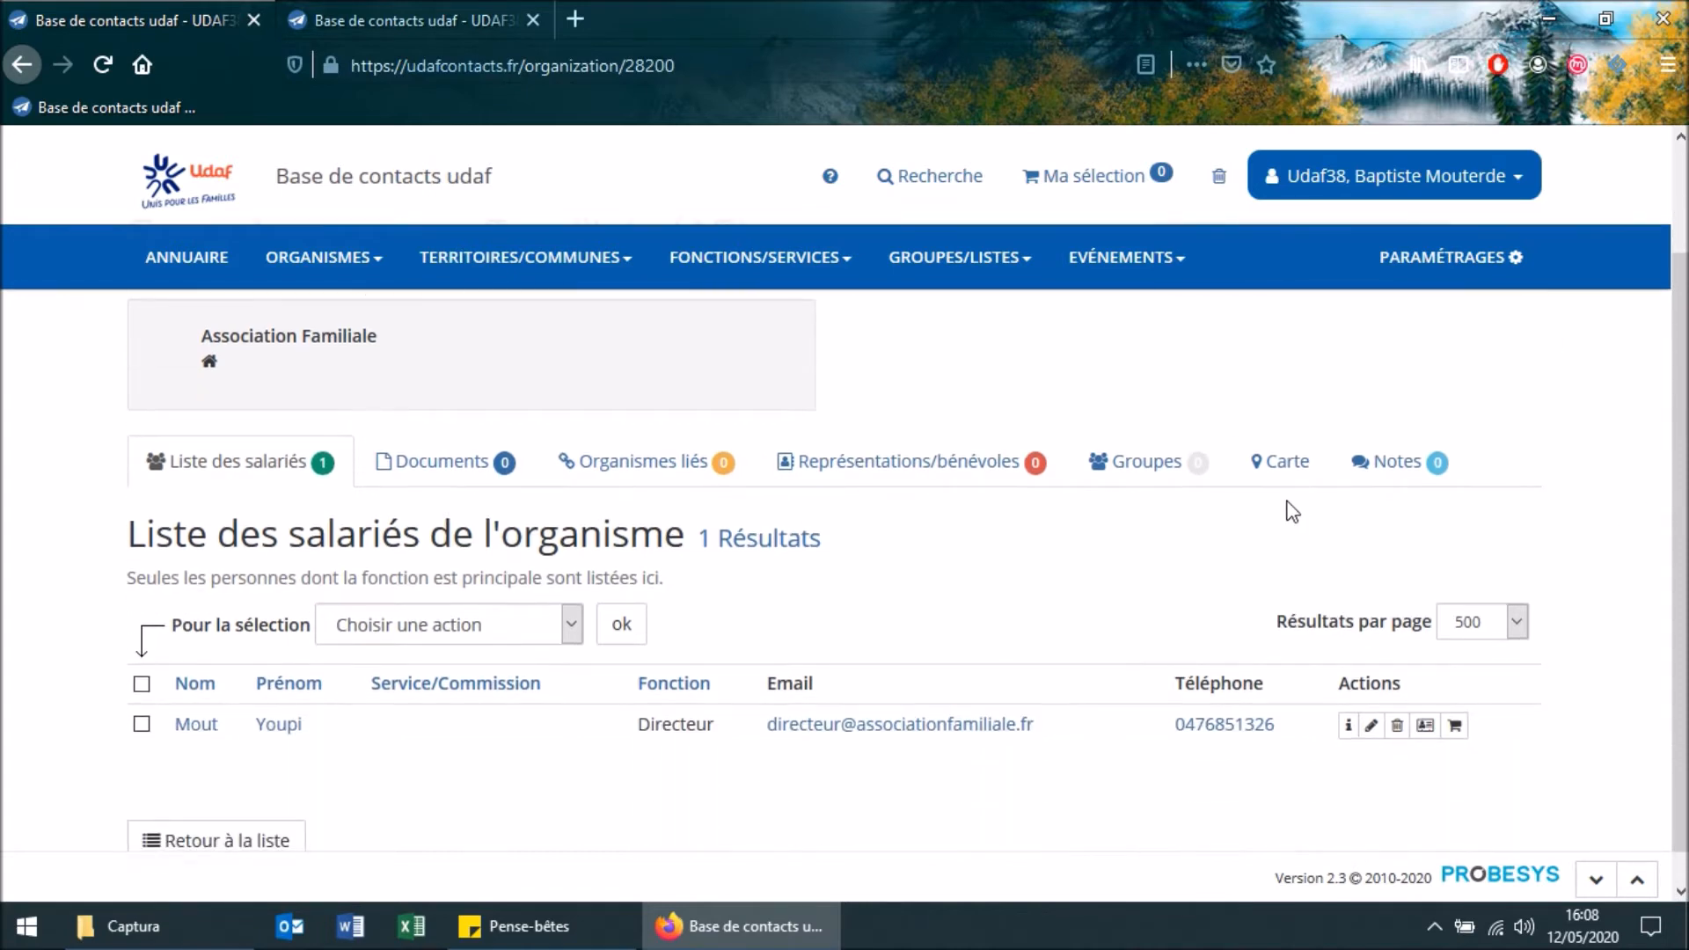
pyautogui.scroll(2, 671, 378)
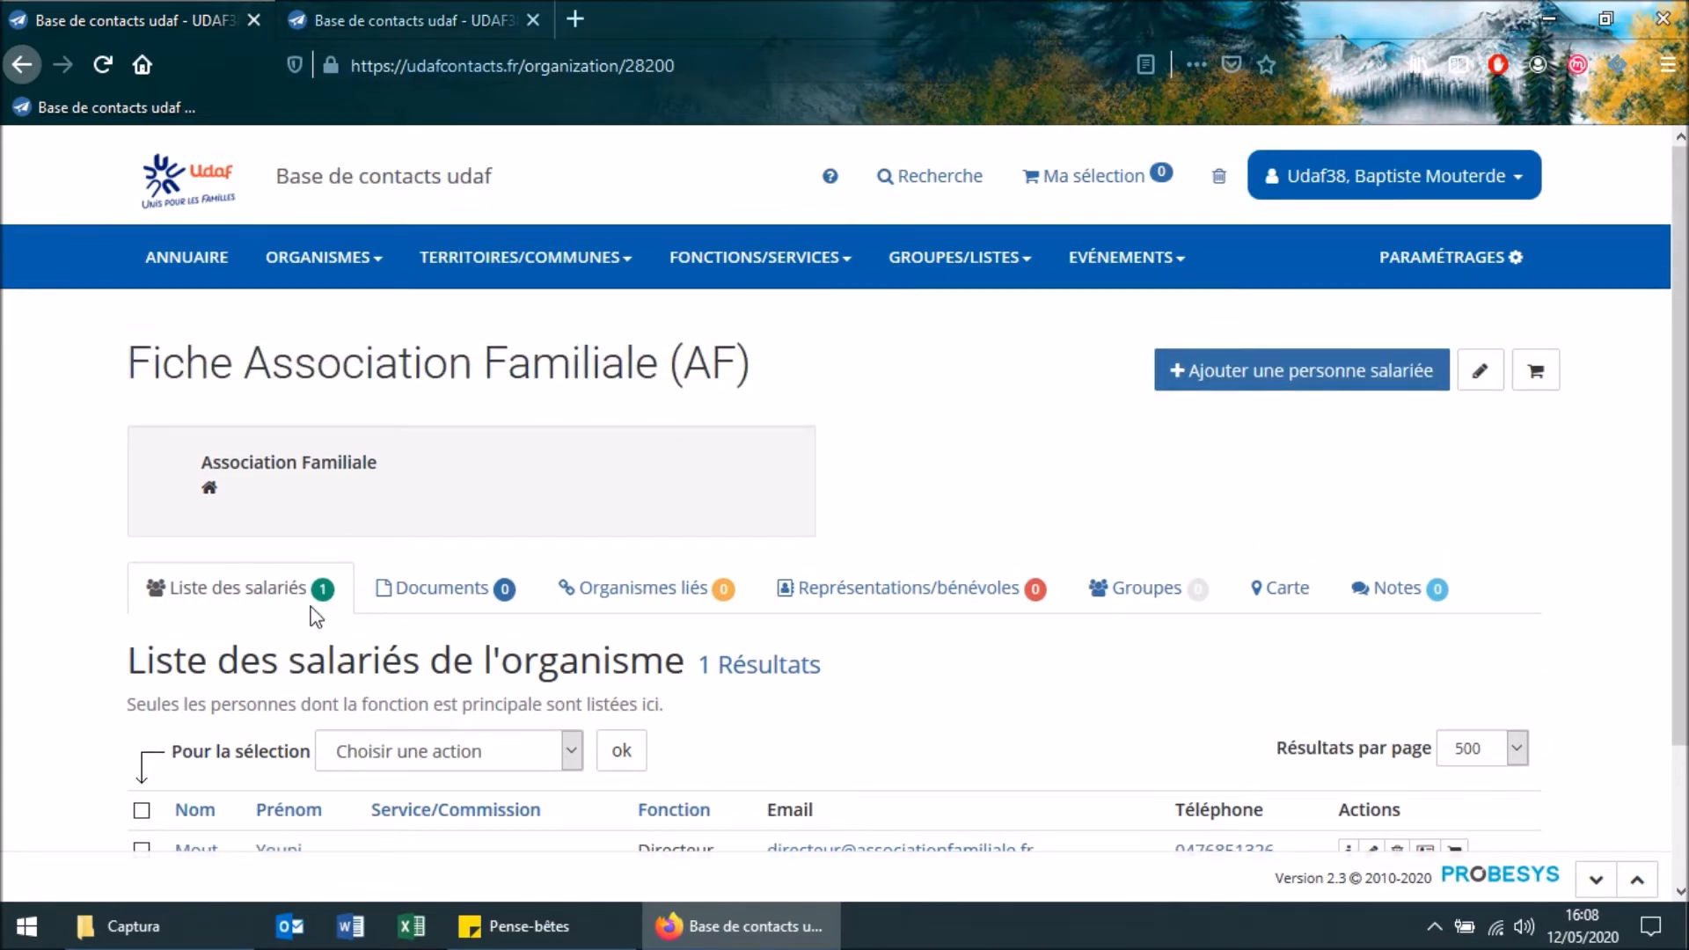
pyautogui.scroll(-2, 305, 611)
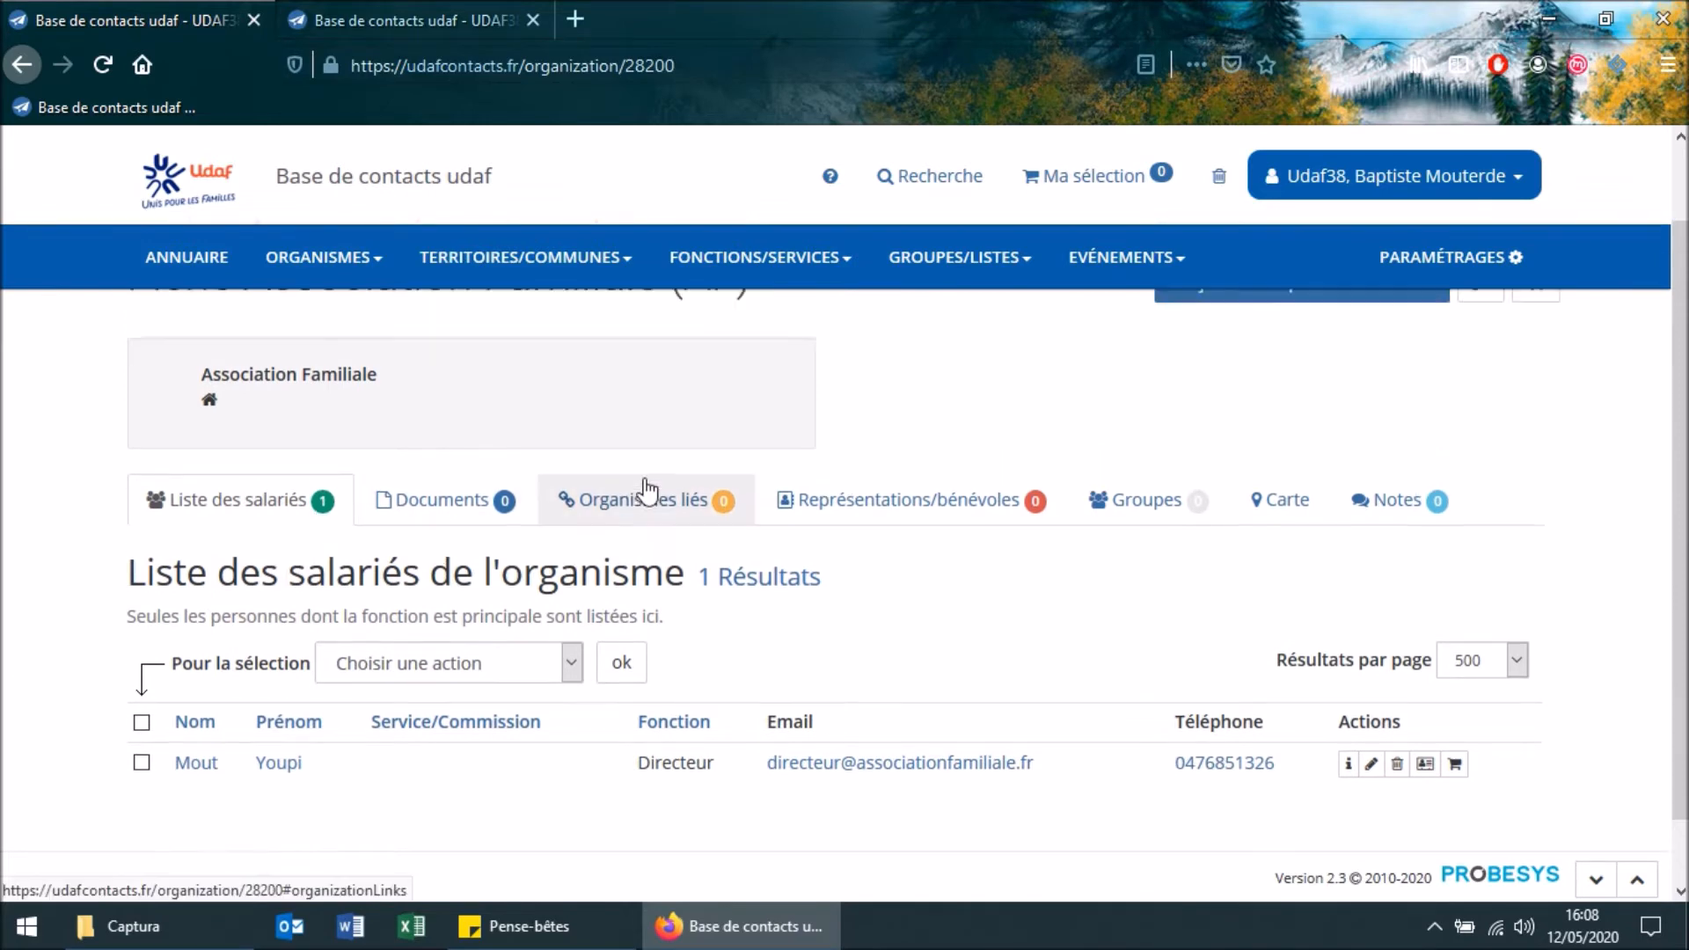
pyautogui.scroll(2, 645, 493)
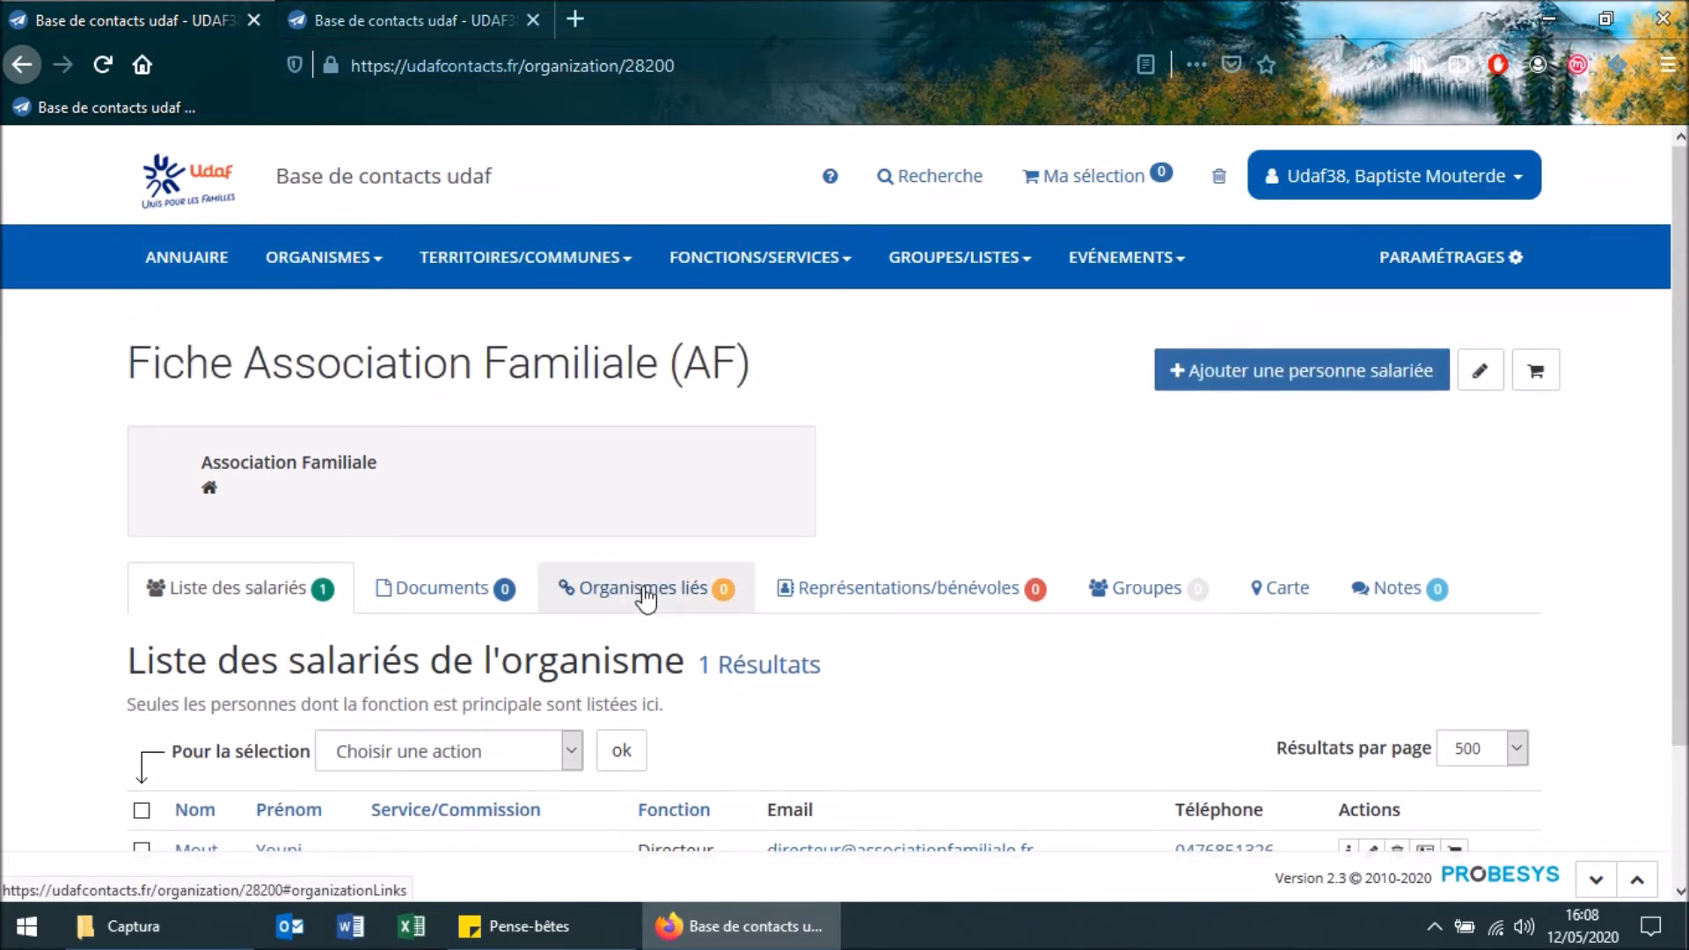
pyautogui.click(644, 596)
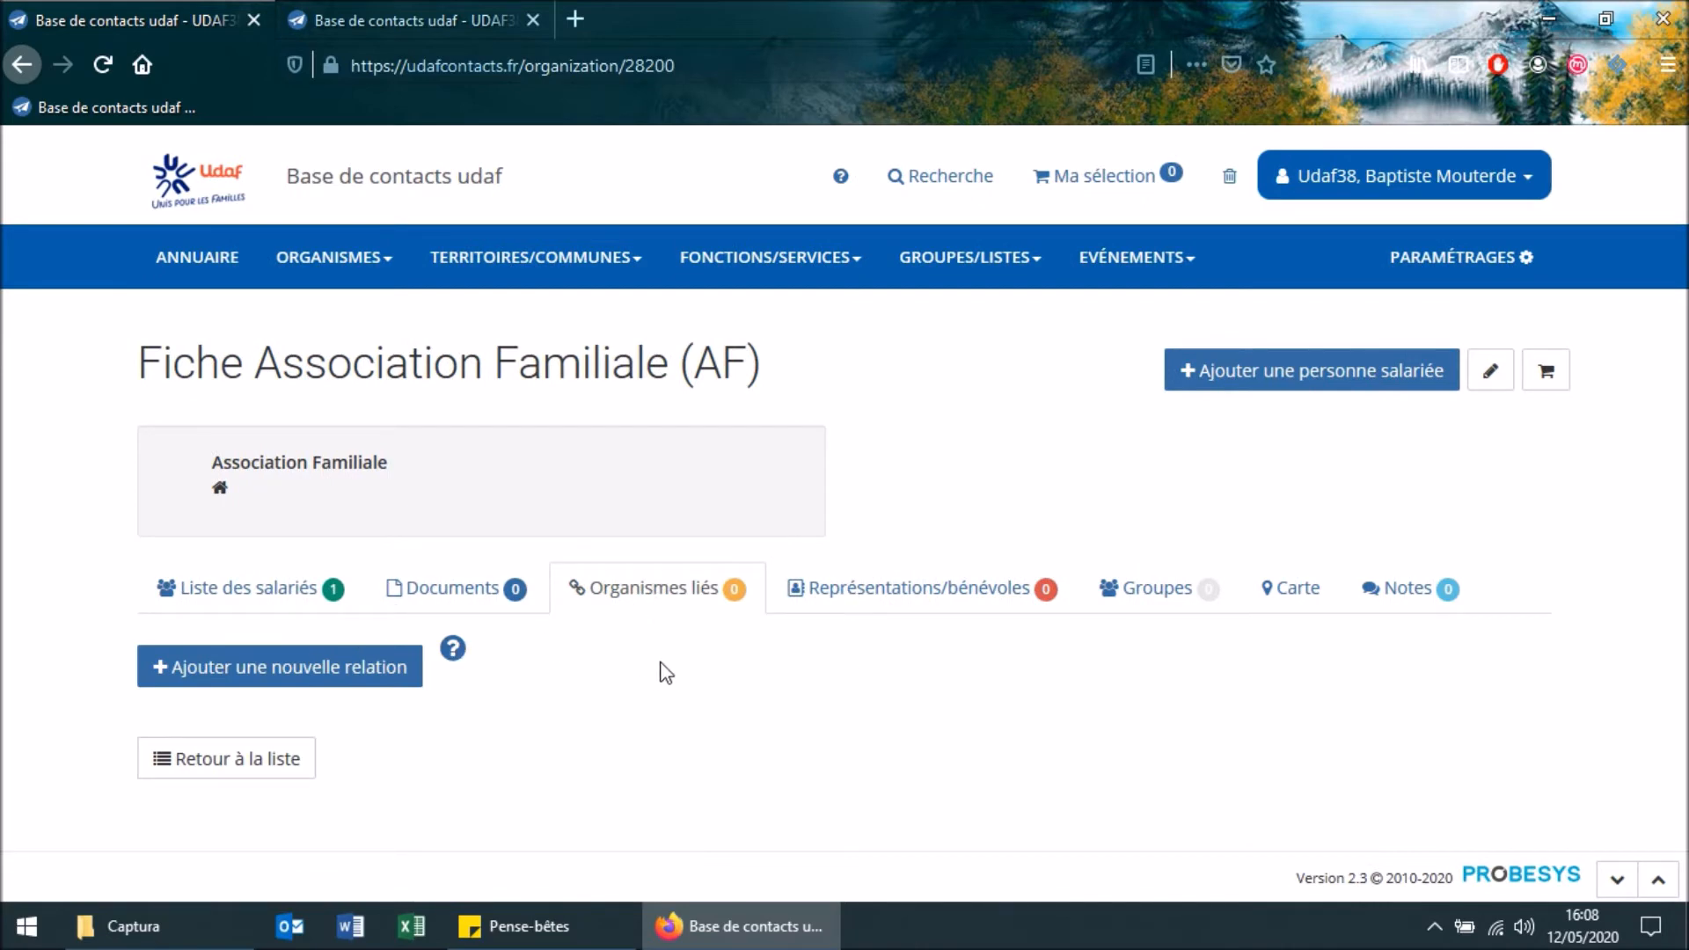
pyautogui.click(426, 26)
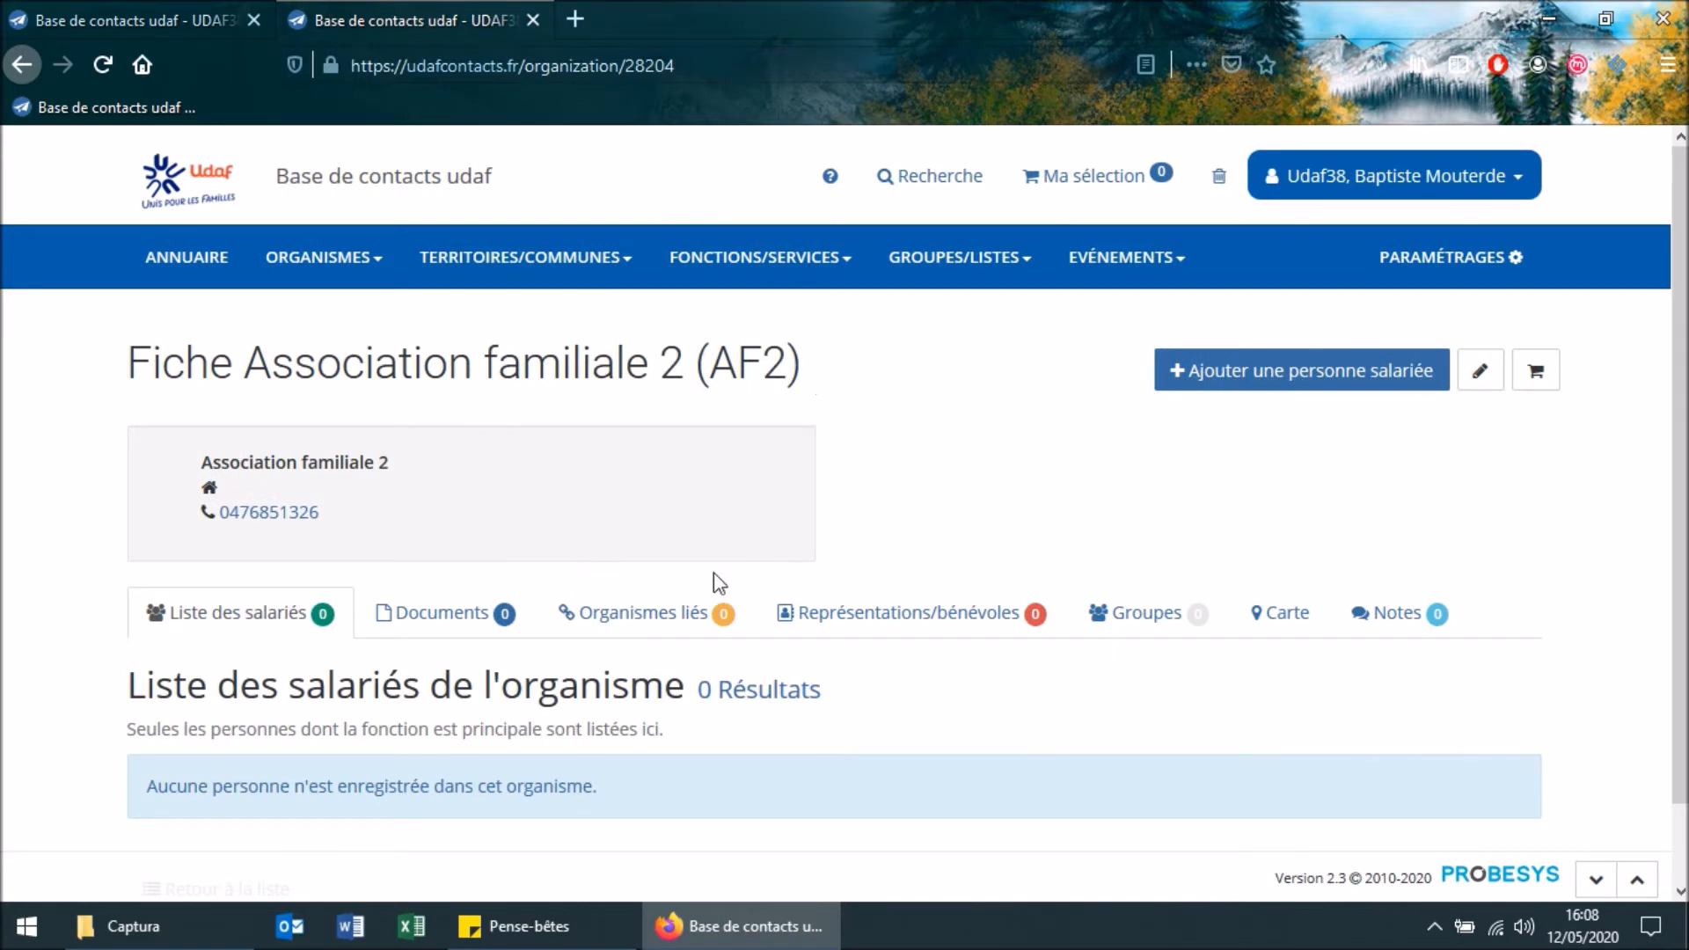
pyautogui.click(684, 620)
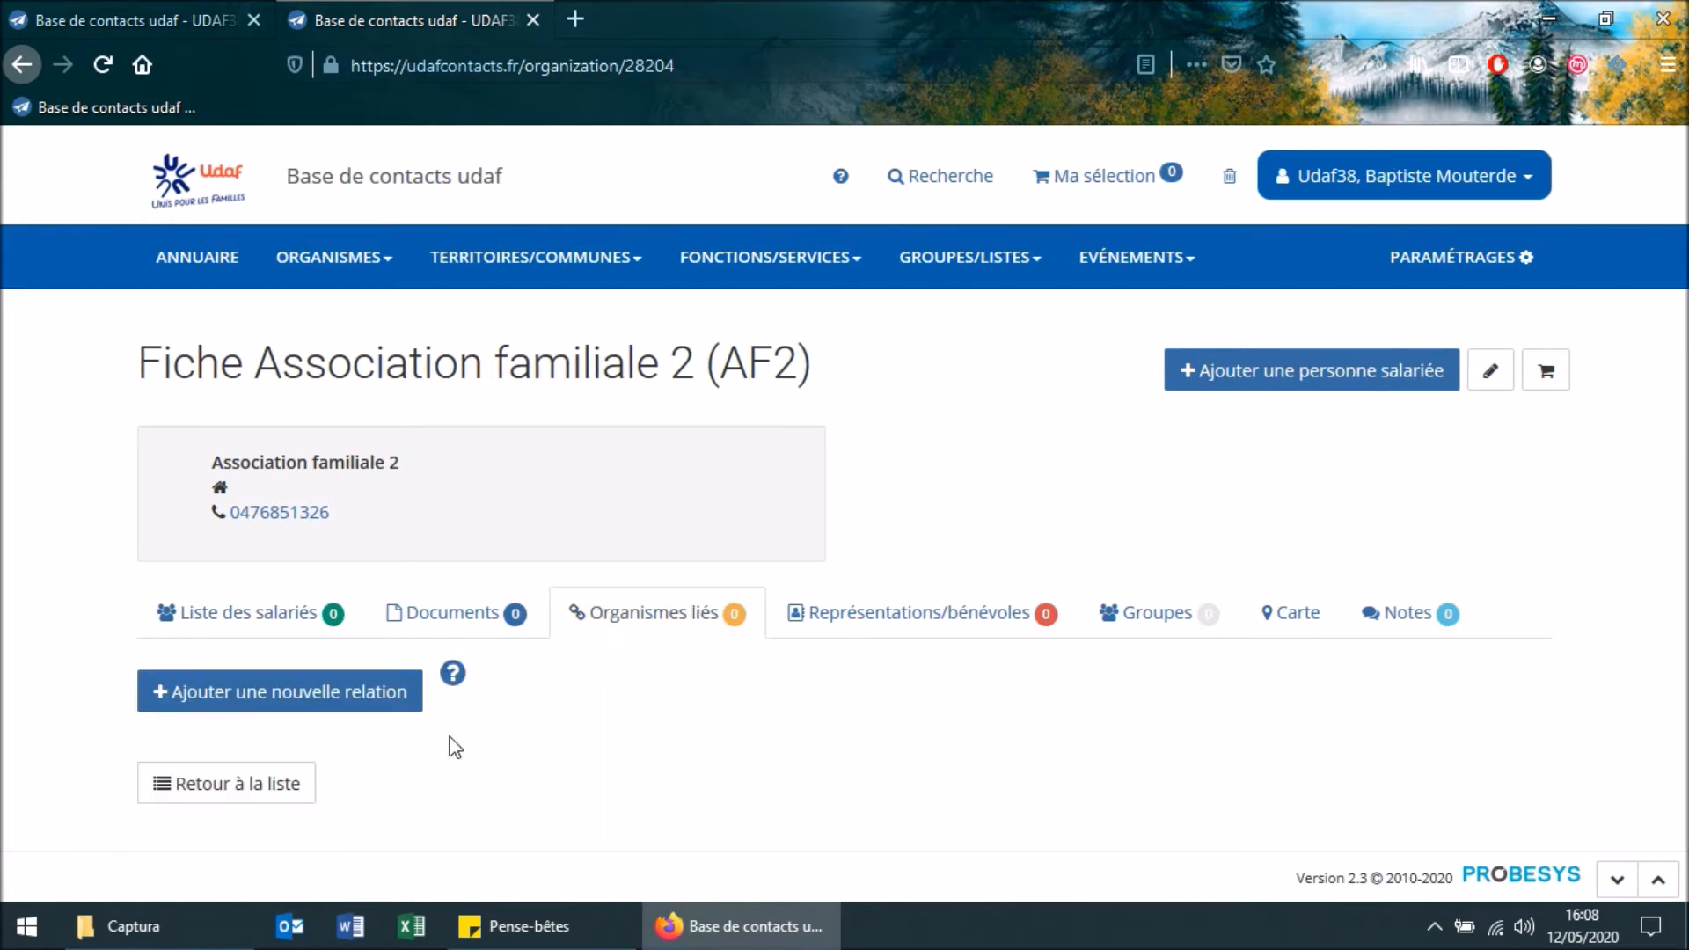
# Start a new relation on the Association Familiale record and title it "Fédération"
pyautogui.click(84, 21)
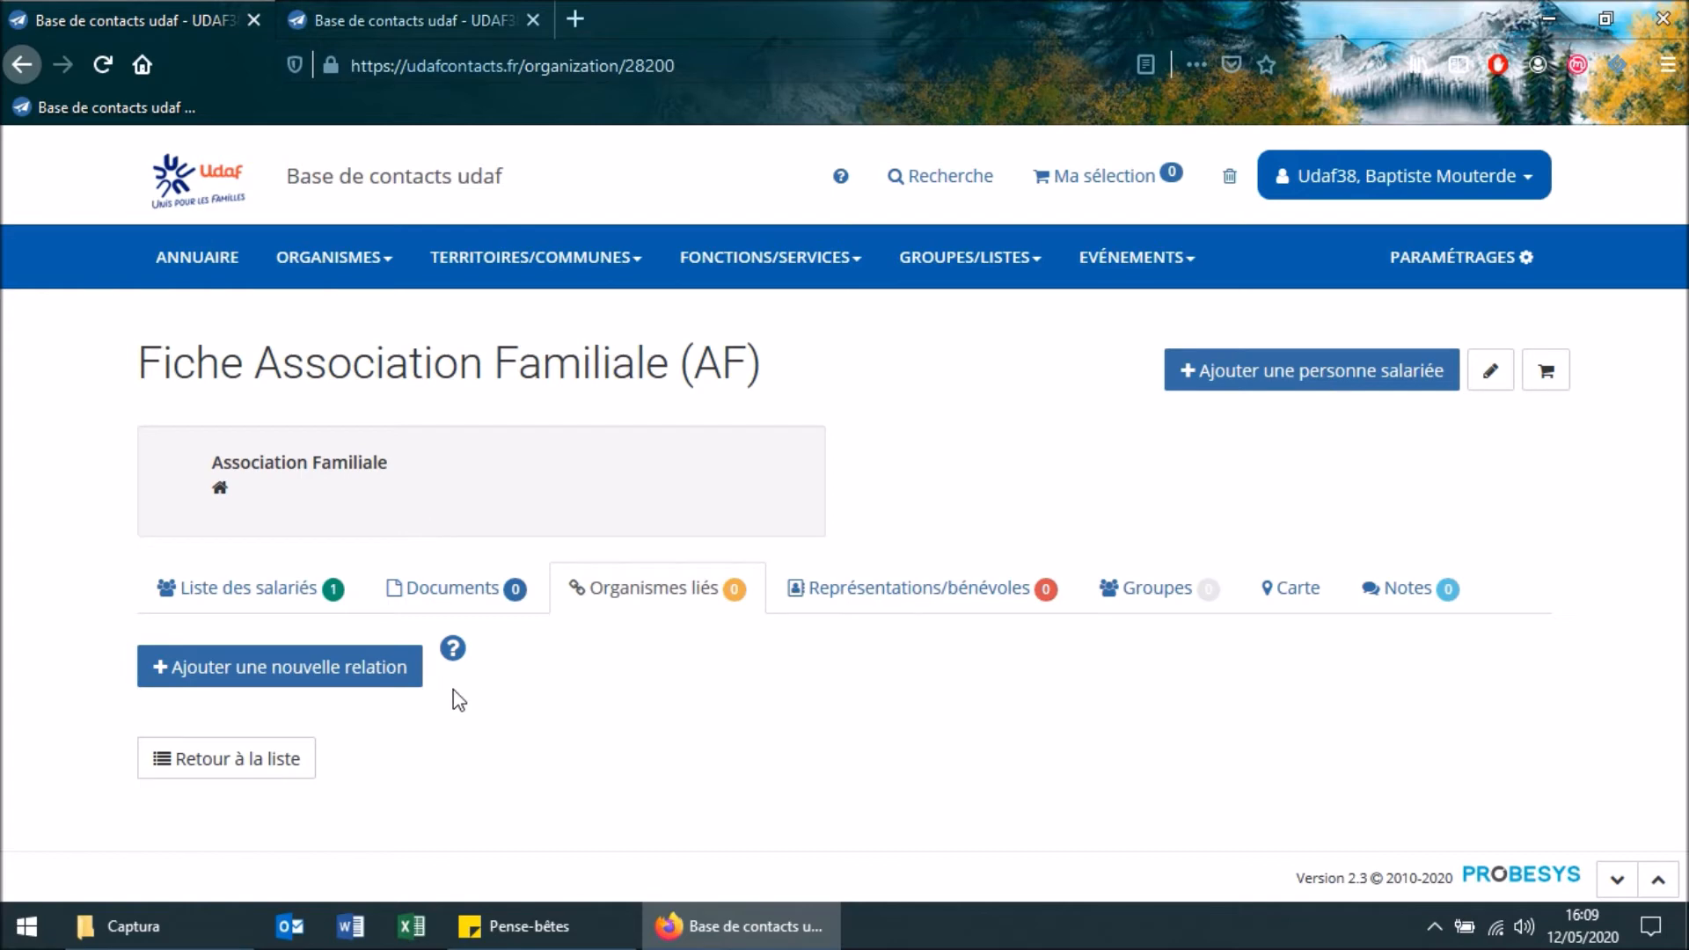
pyautogui.click(393, 676)
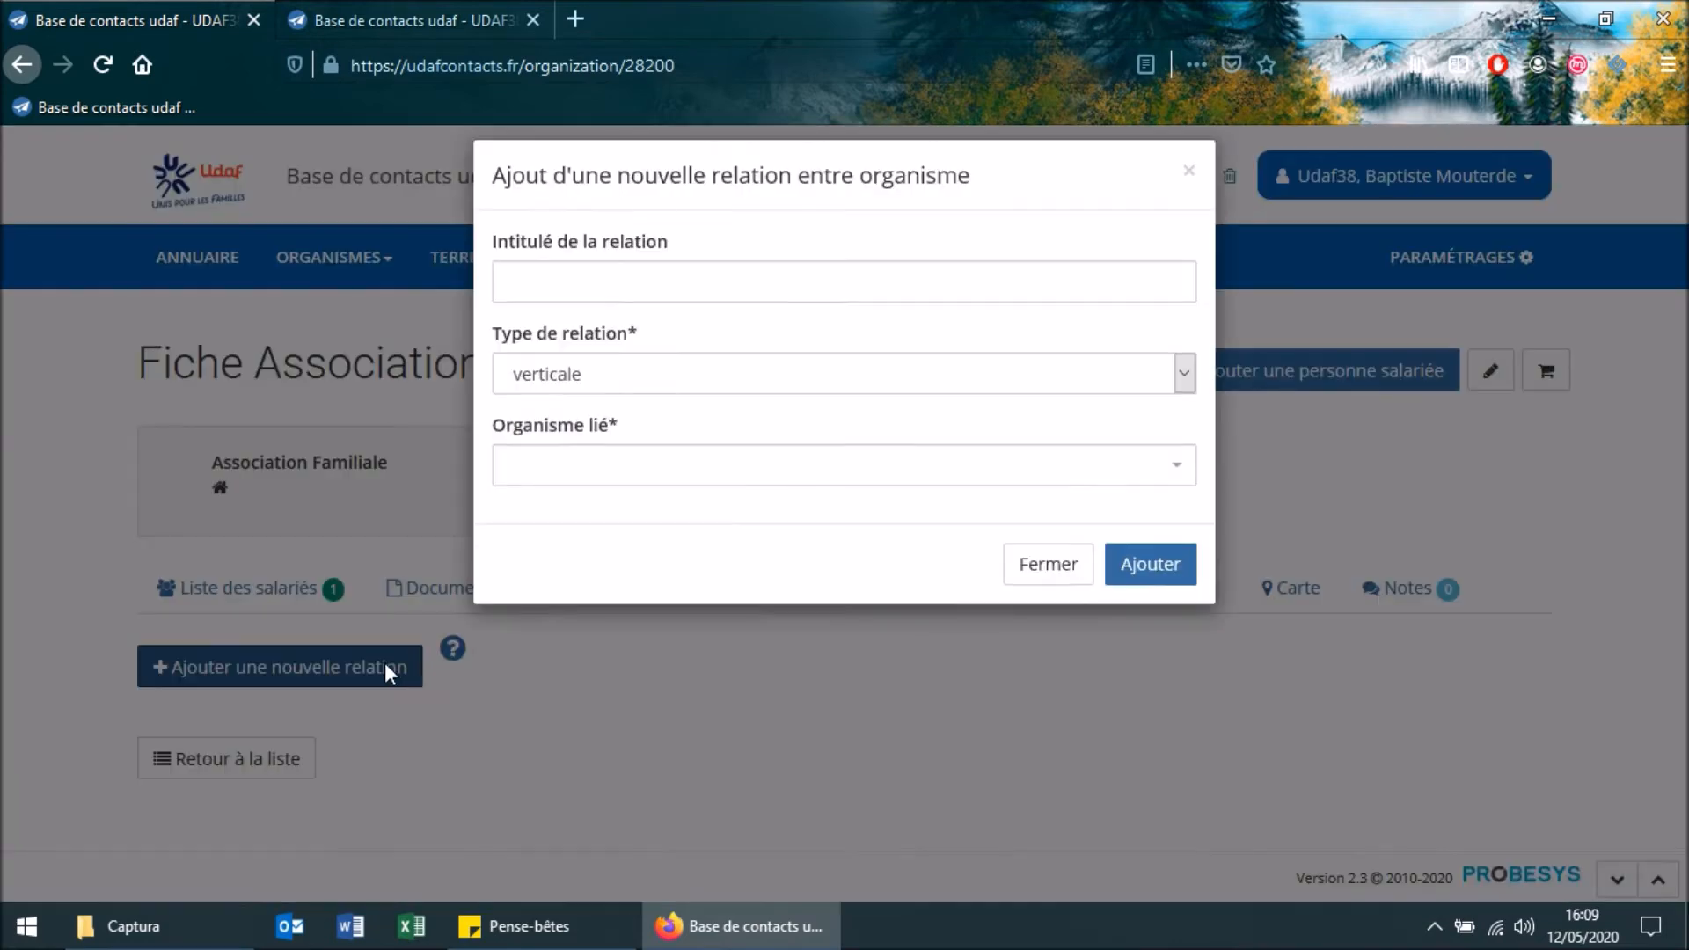
pyautogui.click(703, 306)
pyautogui.write('Fédération')
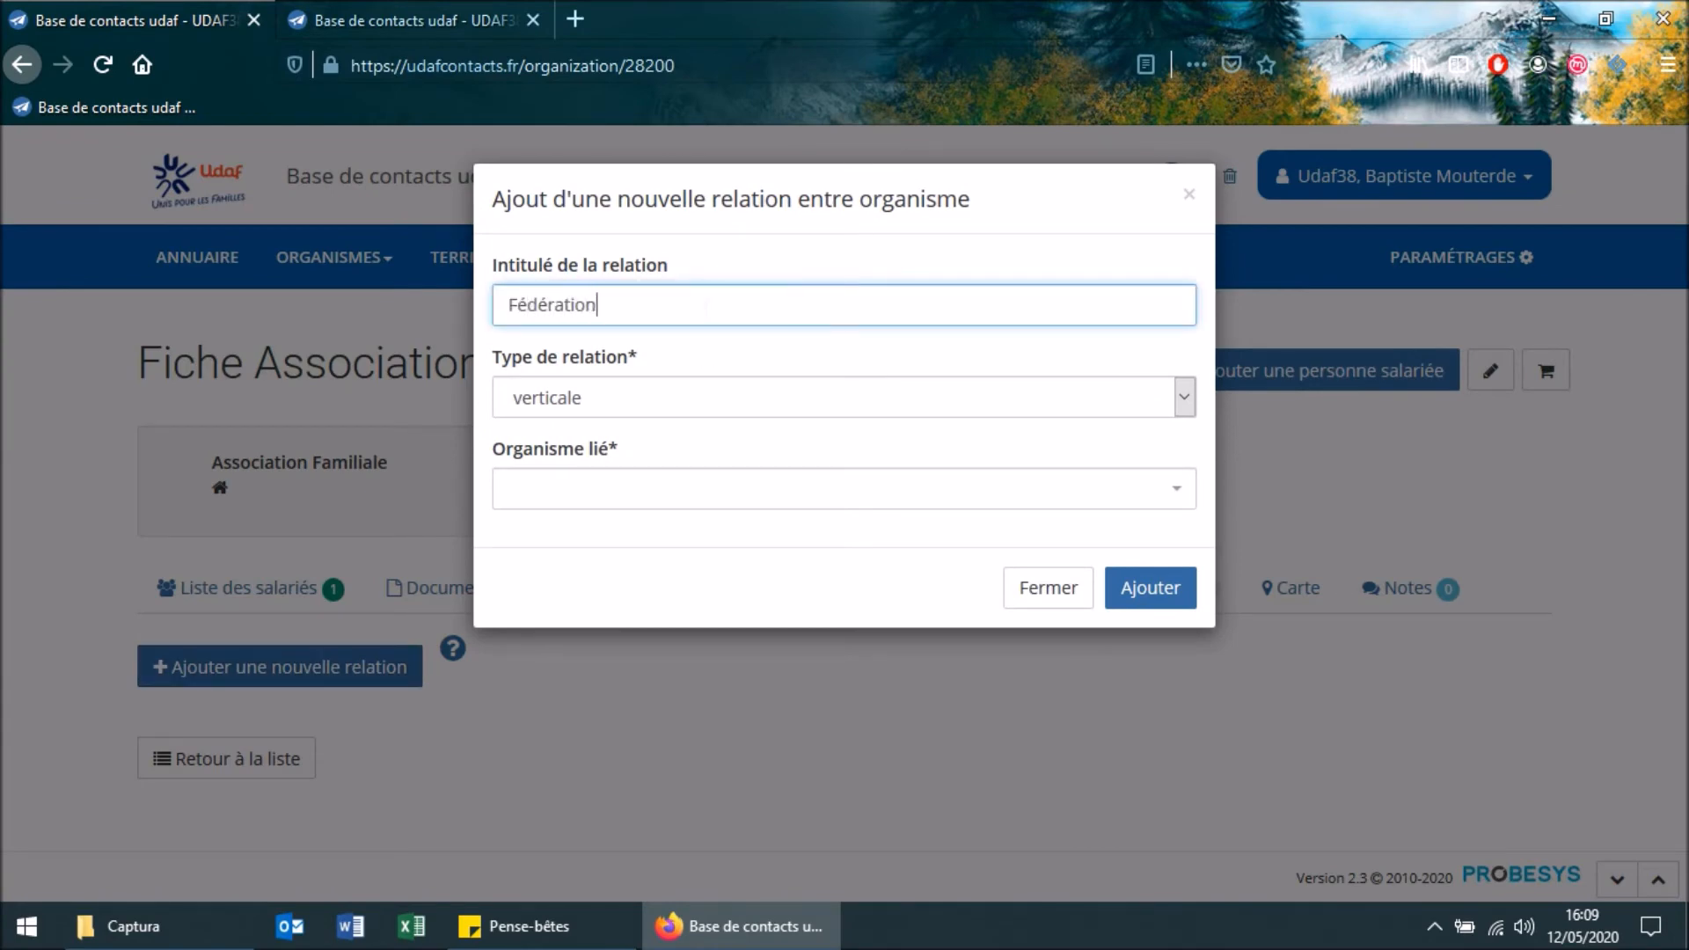
# Set the relation type to verticale with Association familiale 2 as the linked organisation, and add the relation
pyautogui.click(677, 397)
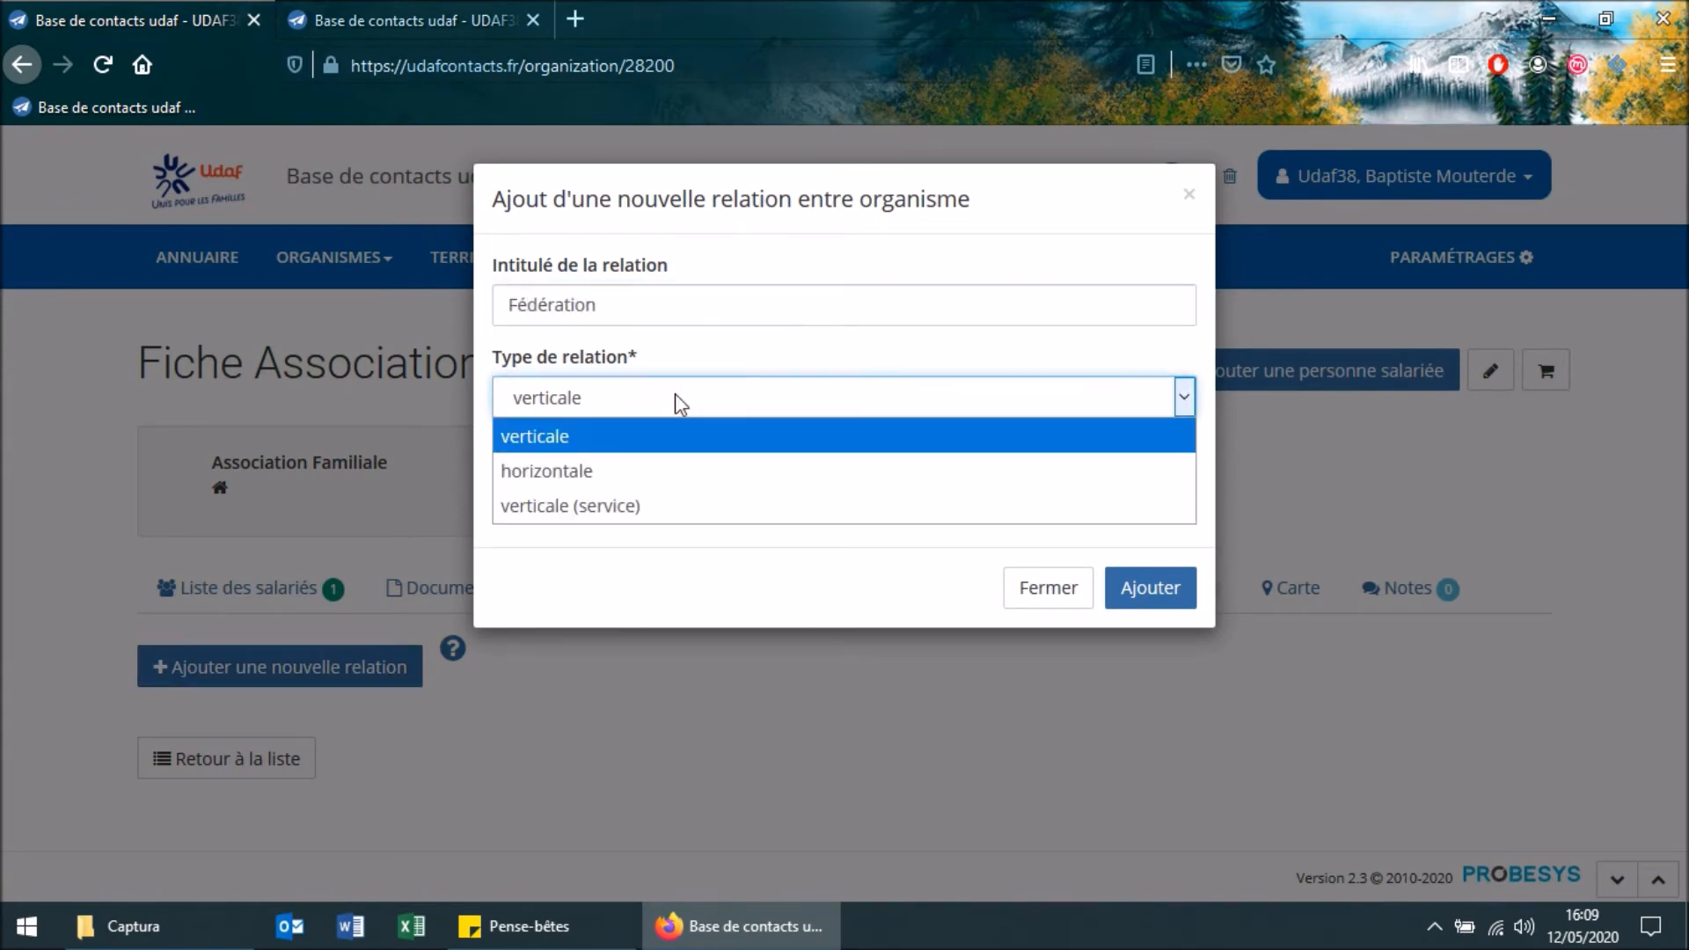
pyautogui.click(675, 396)
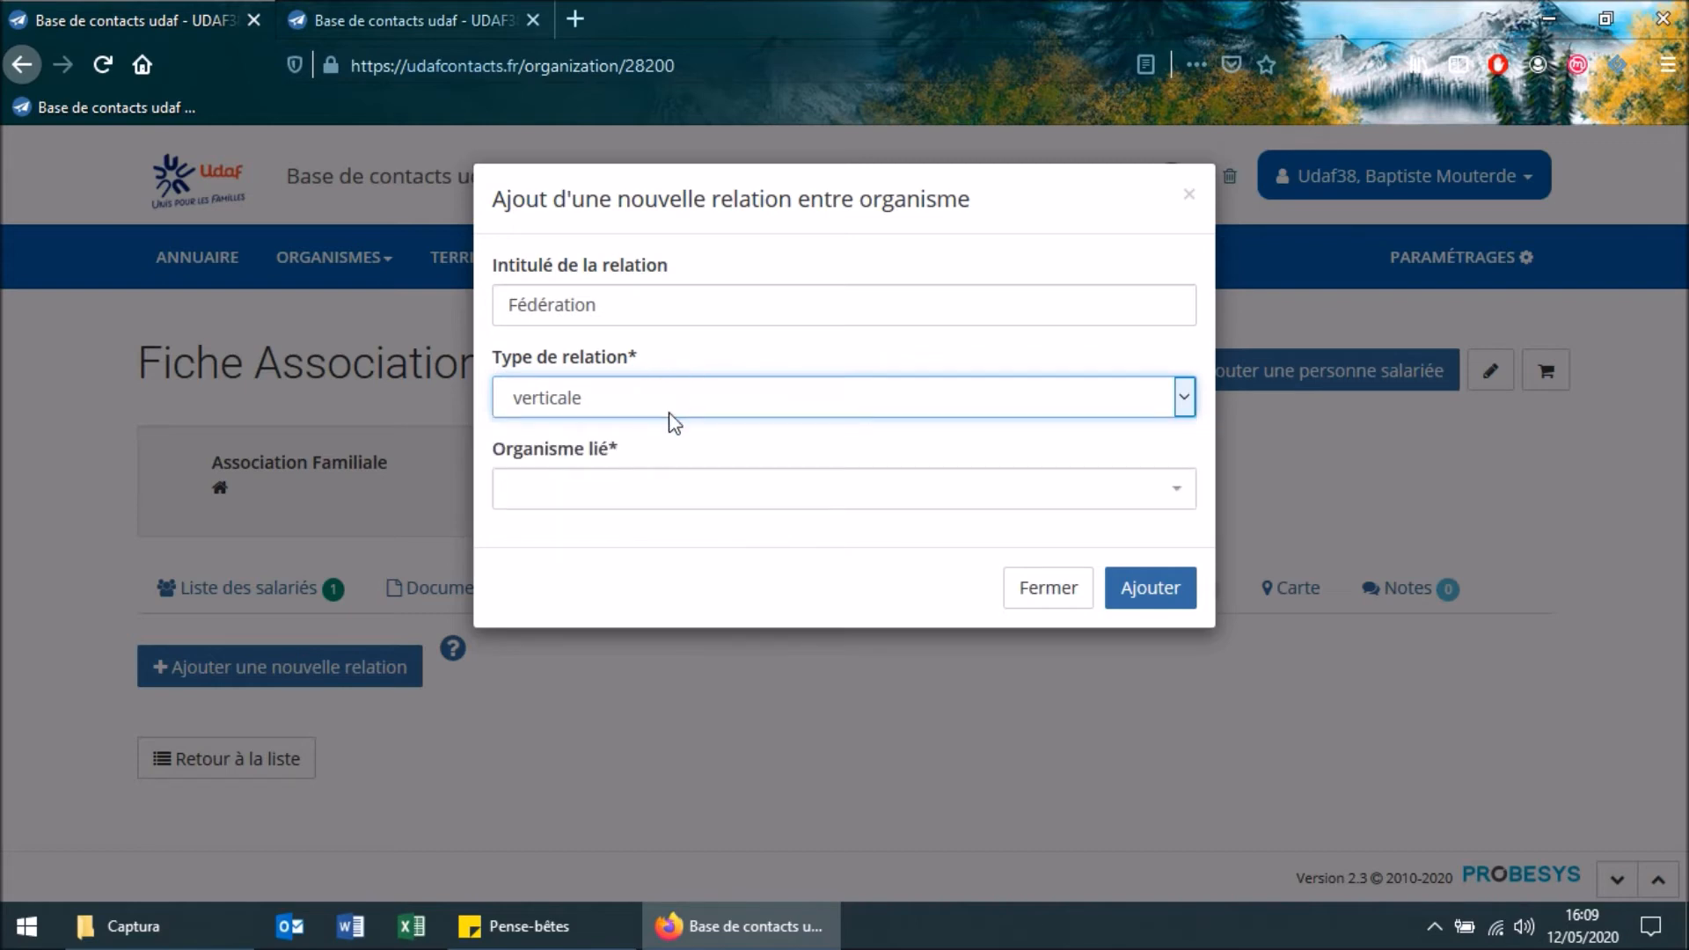
pyautogui.click(673, 398)
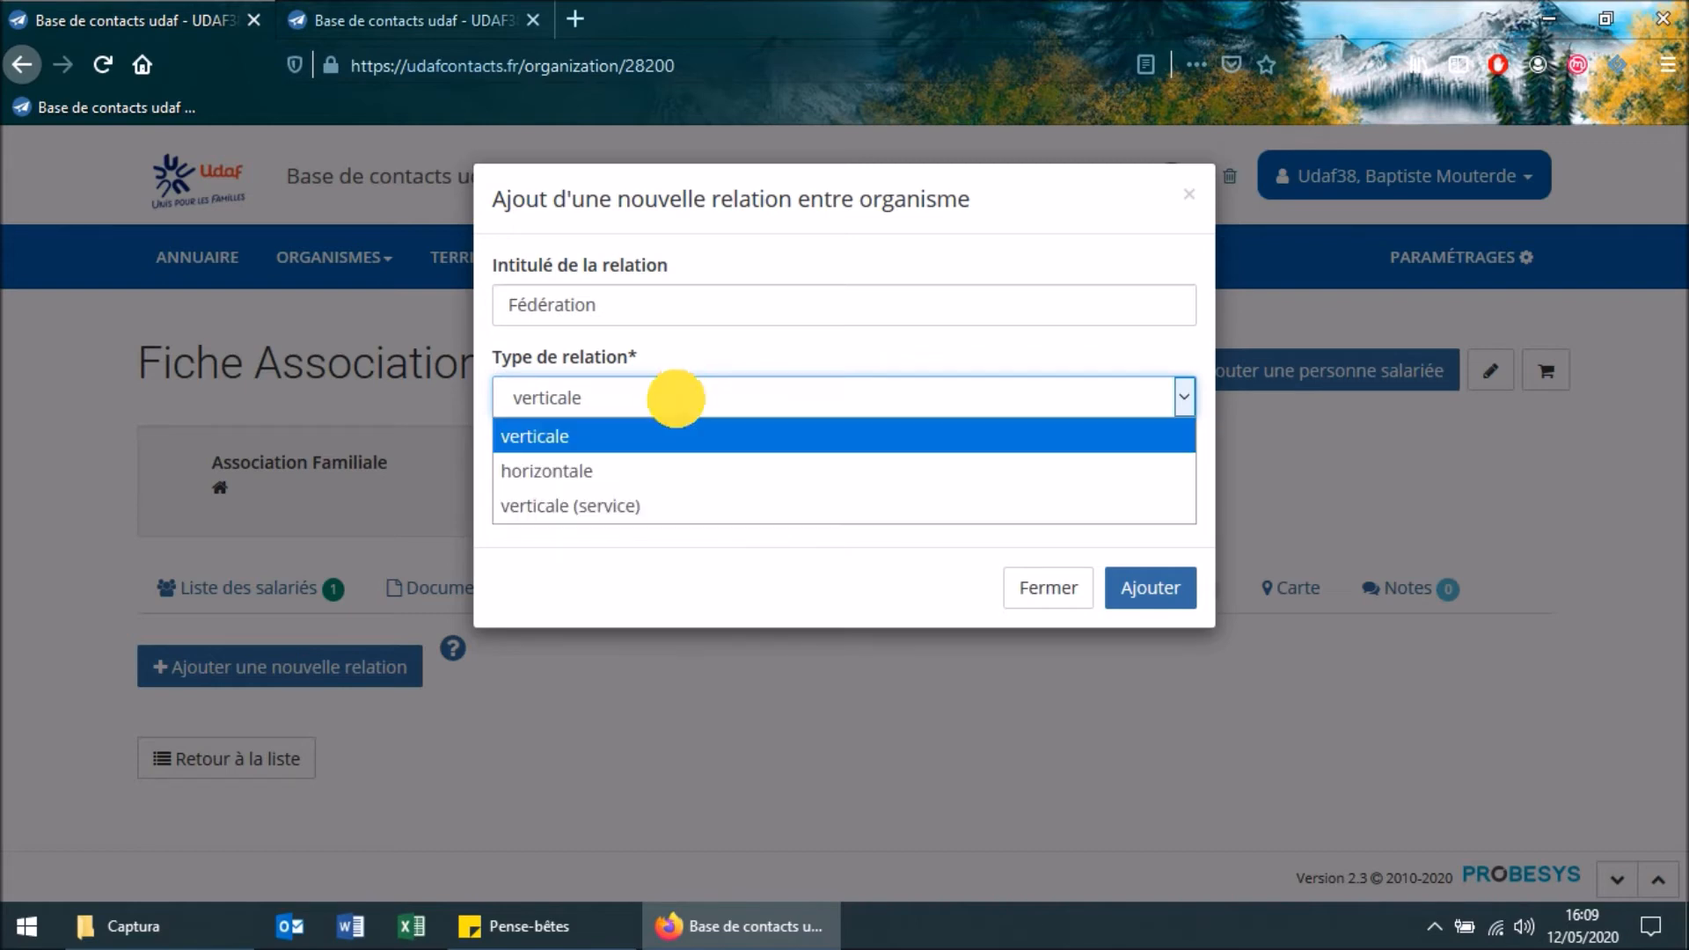
pyautogui.click(714, 440)
pyautogui.click(698, 481)
pyautogui.write('af2')
pyautogui.click(603, 570)
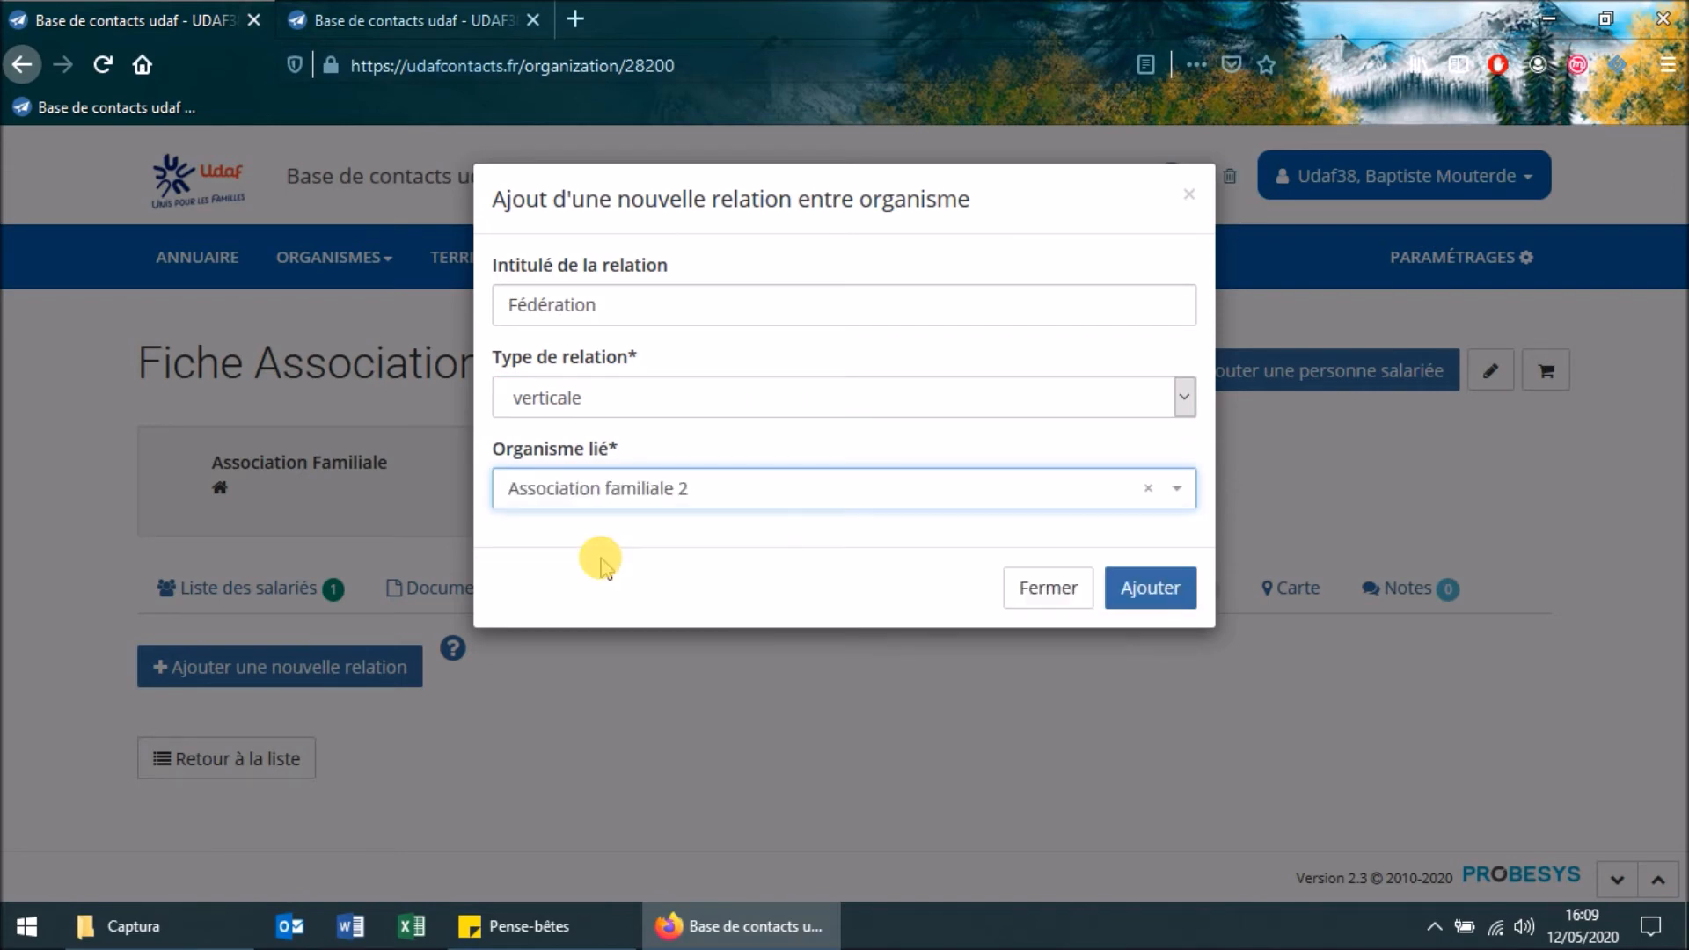
pyautogui.click(1150, 595)
pyautogui.click(1151, 601)
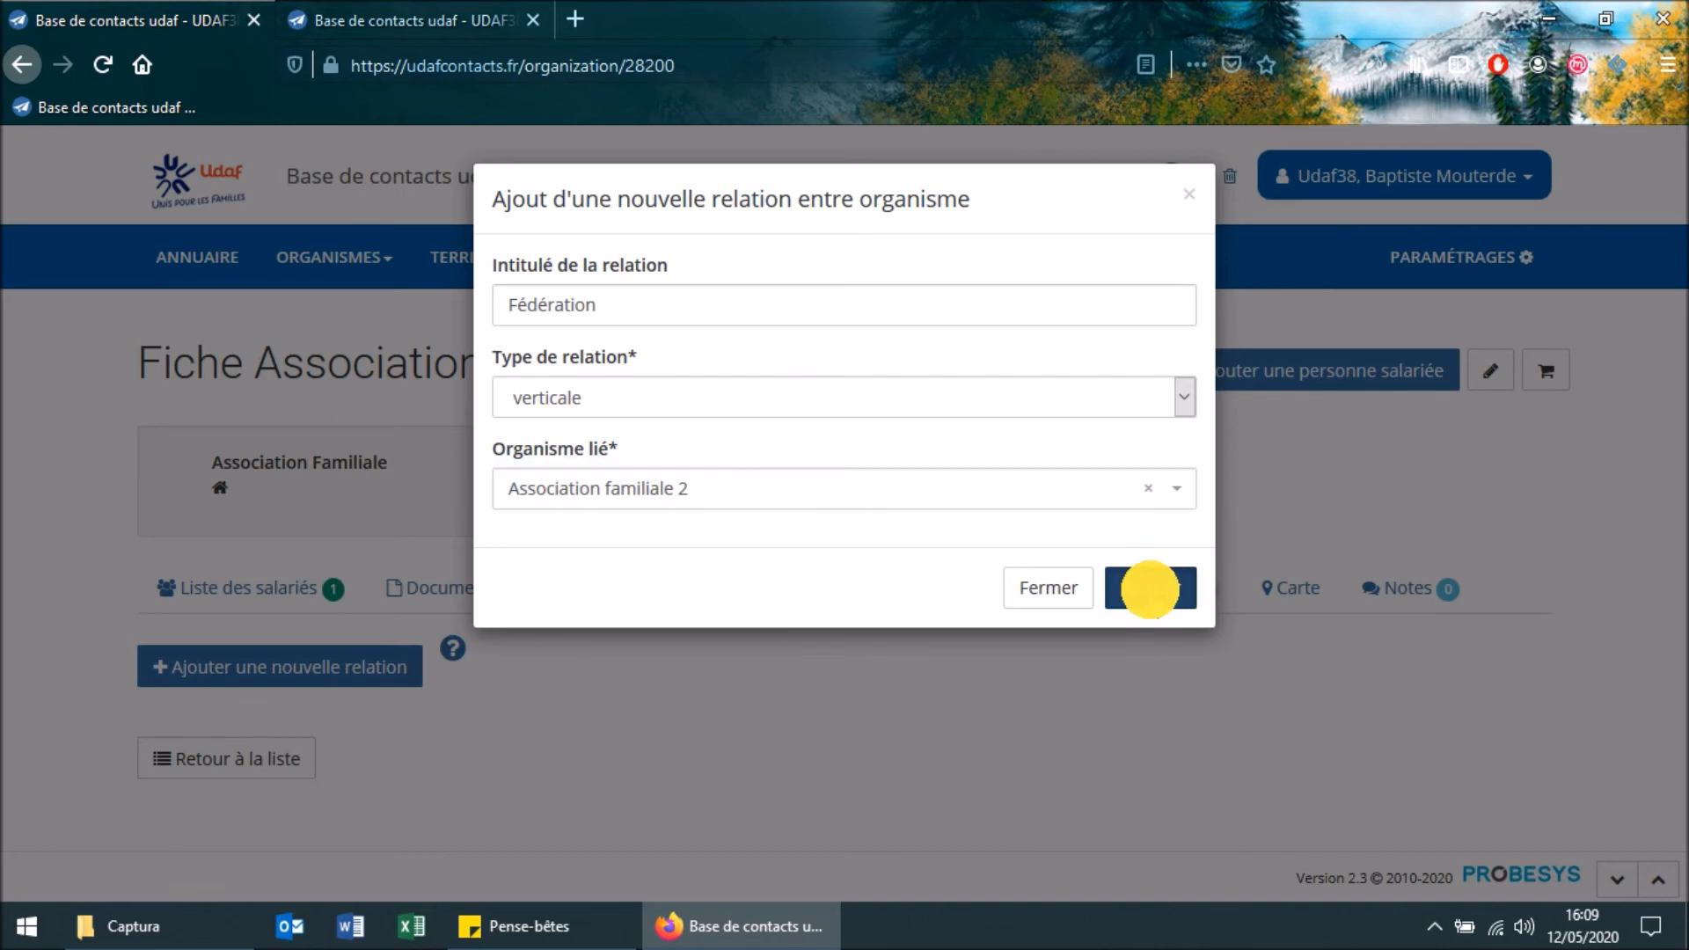
# View the linked organisations on the Association Familiale record to check the new relation
pyautogui.scroll(-2, 643, 453)
pyautogui.scroll(2, 647, 445)
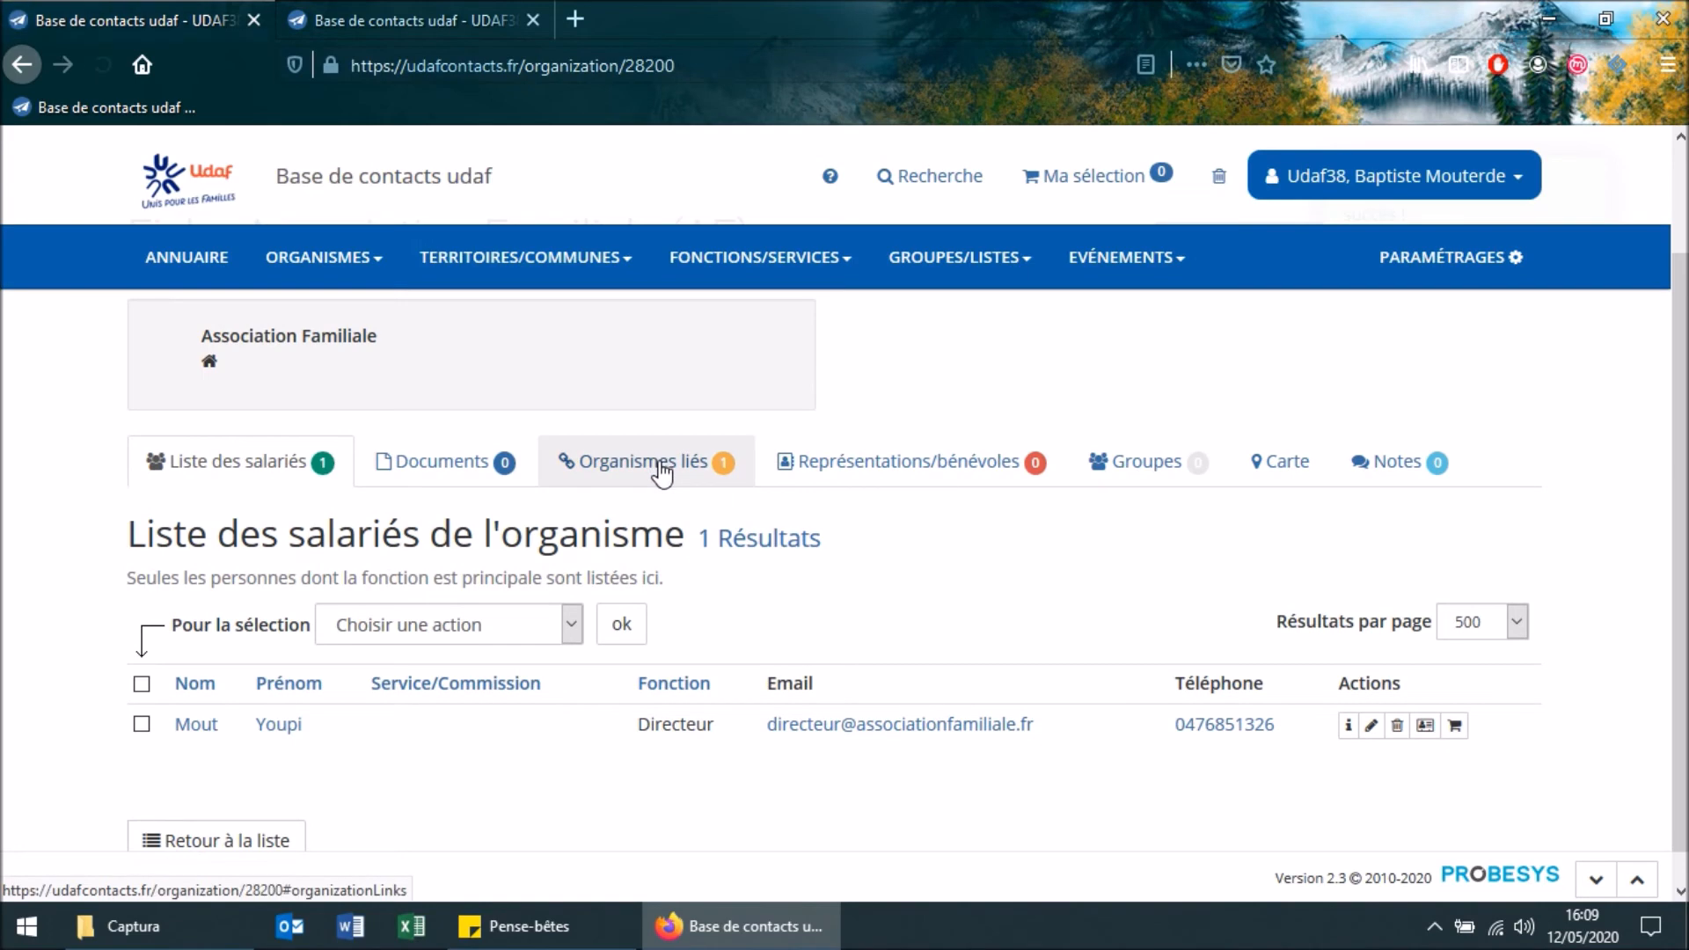
pyautogui.click(659, 464)
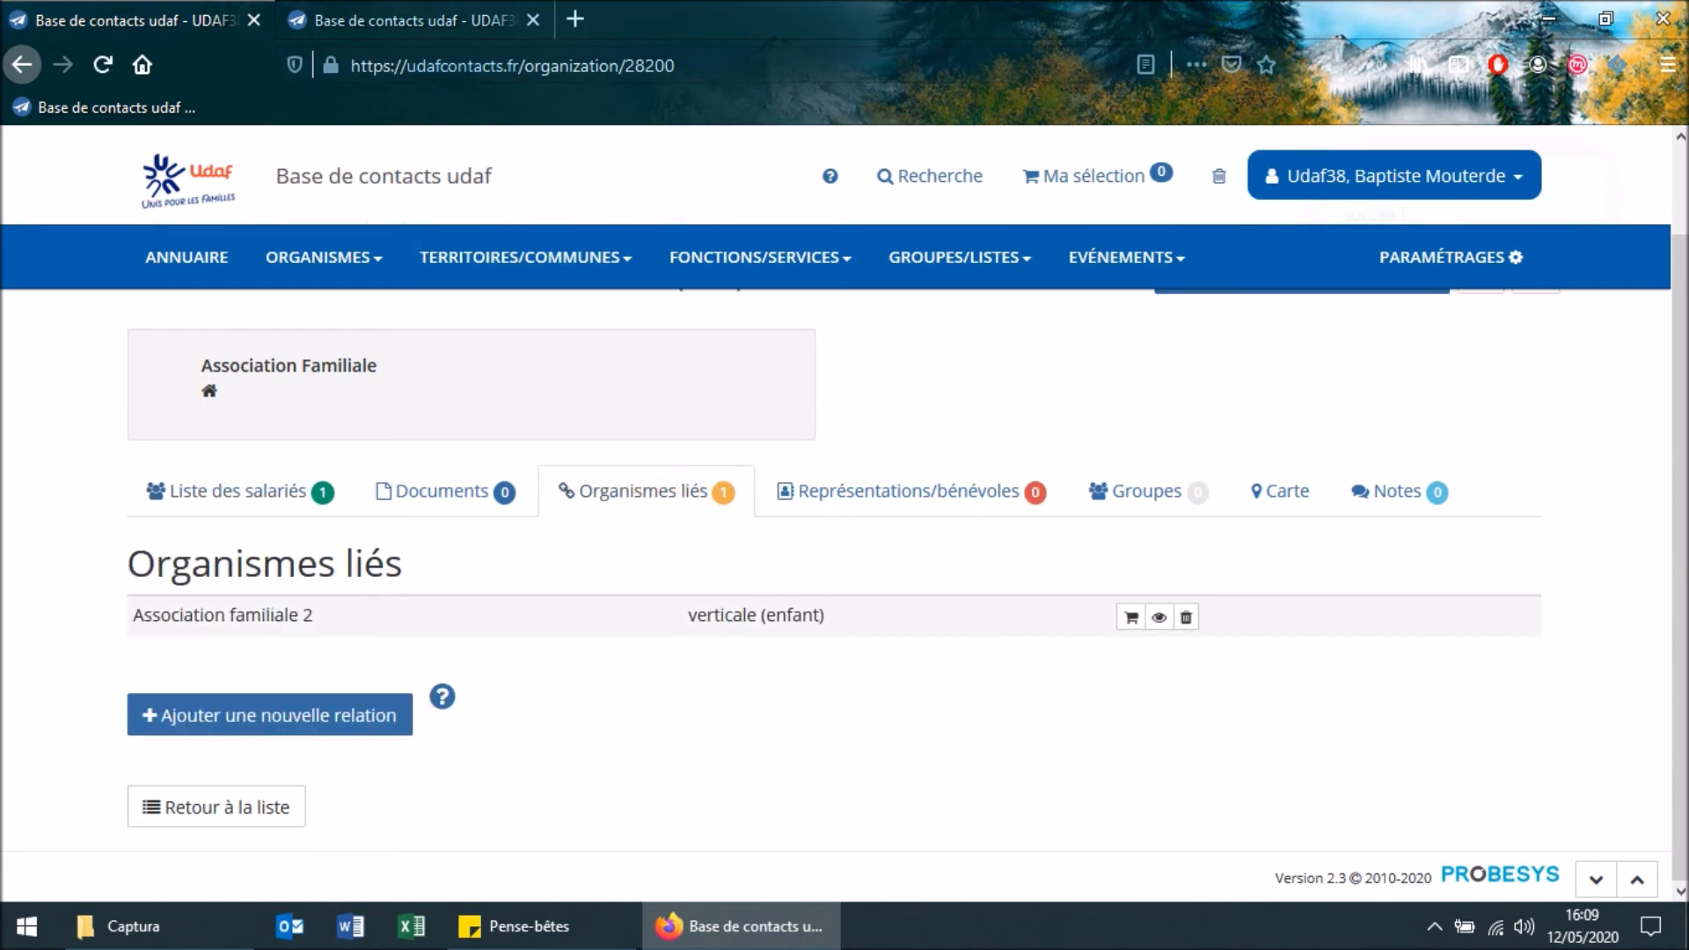
# Refresh the Association familiale 2 record in the other browser tab and view its linked organisations
pyautogui.click(468, 9)
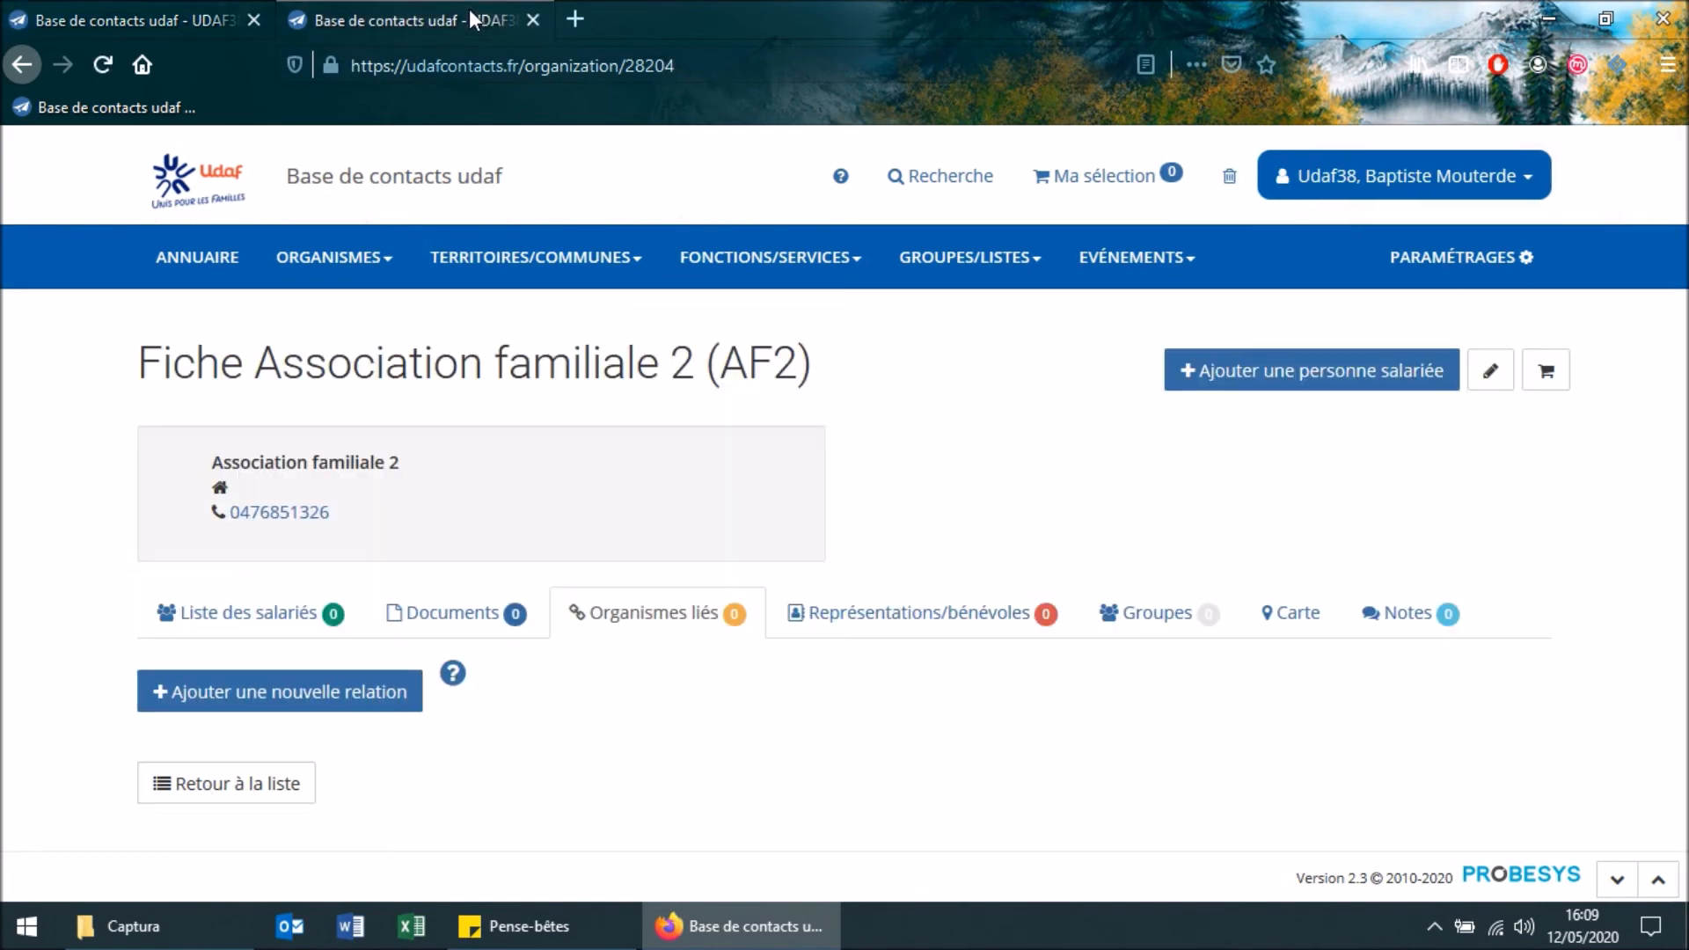
pyautogui.click(238, 528)
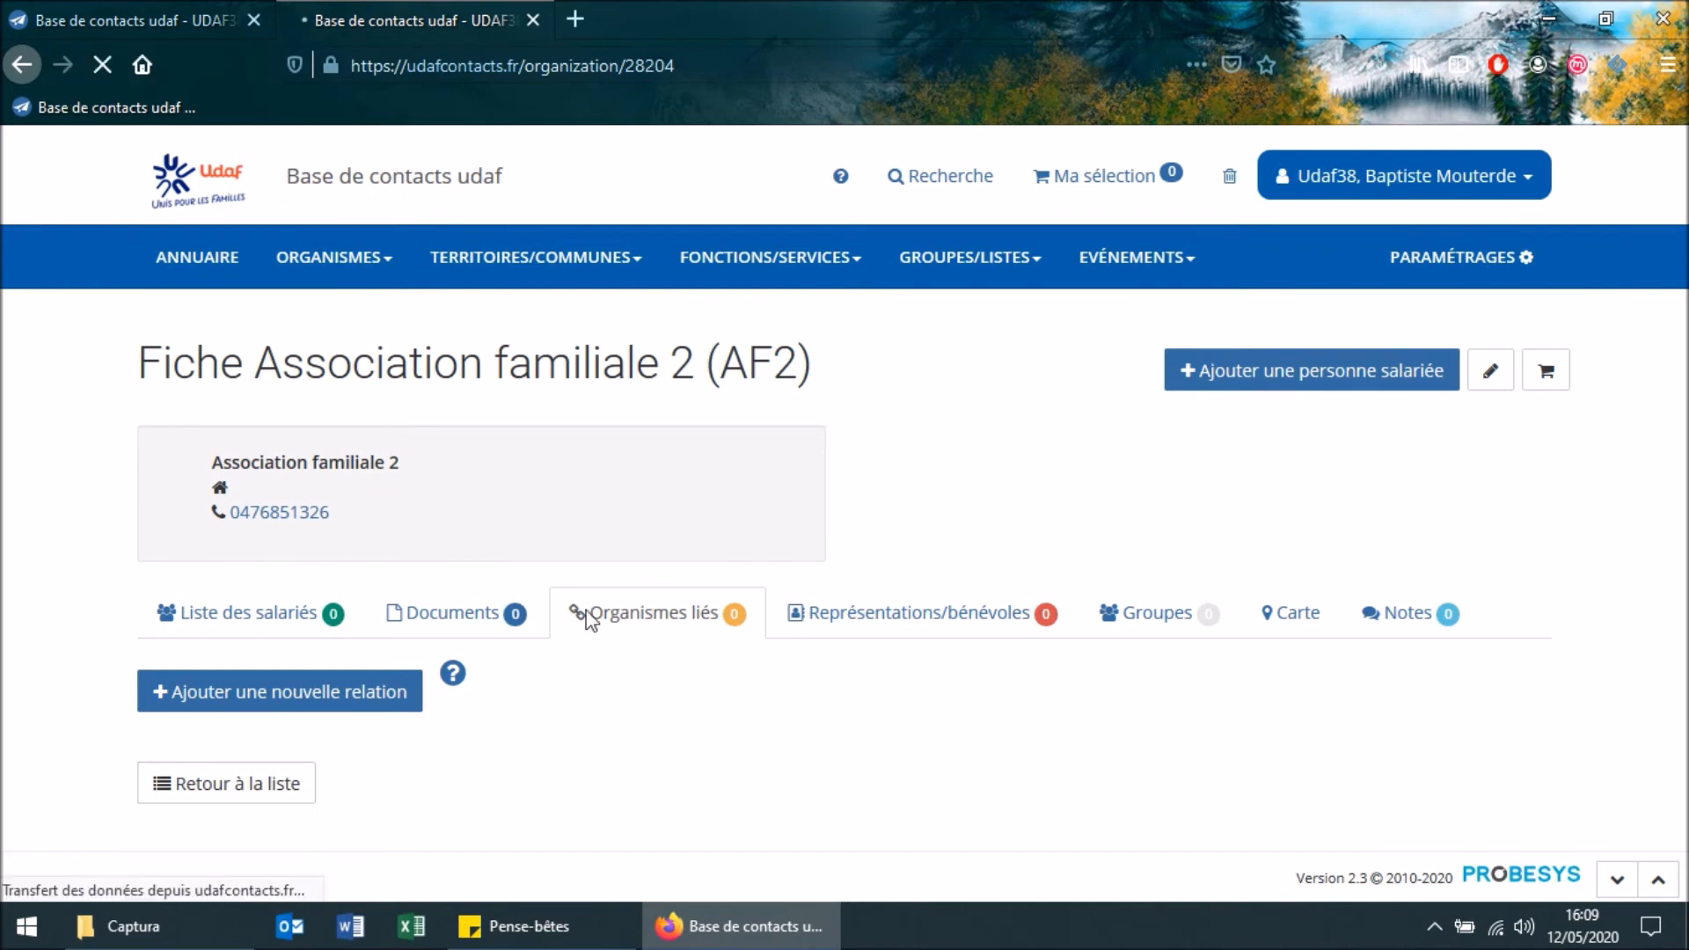
pyautogui.click(673, 609)
pyautogui.scroll(-2, 673, 616)
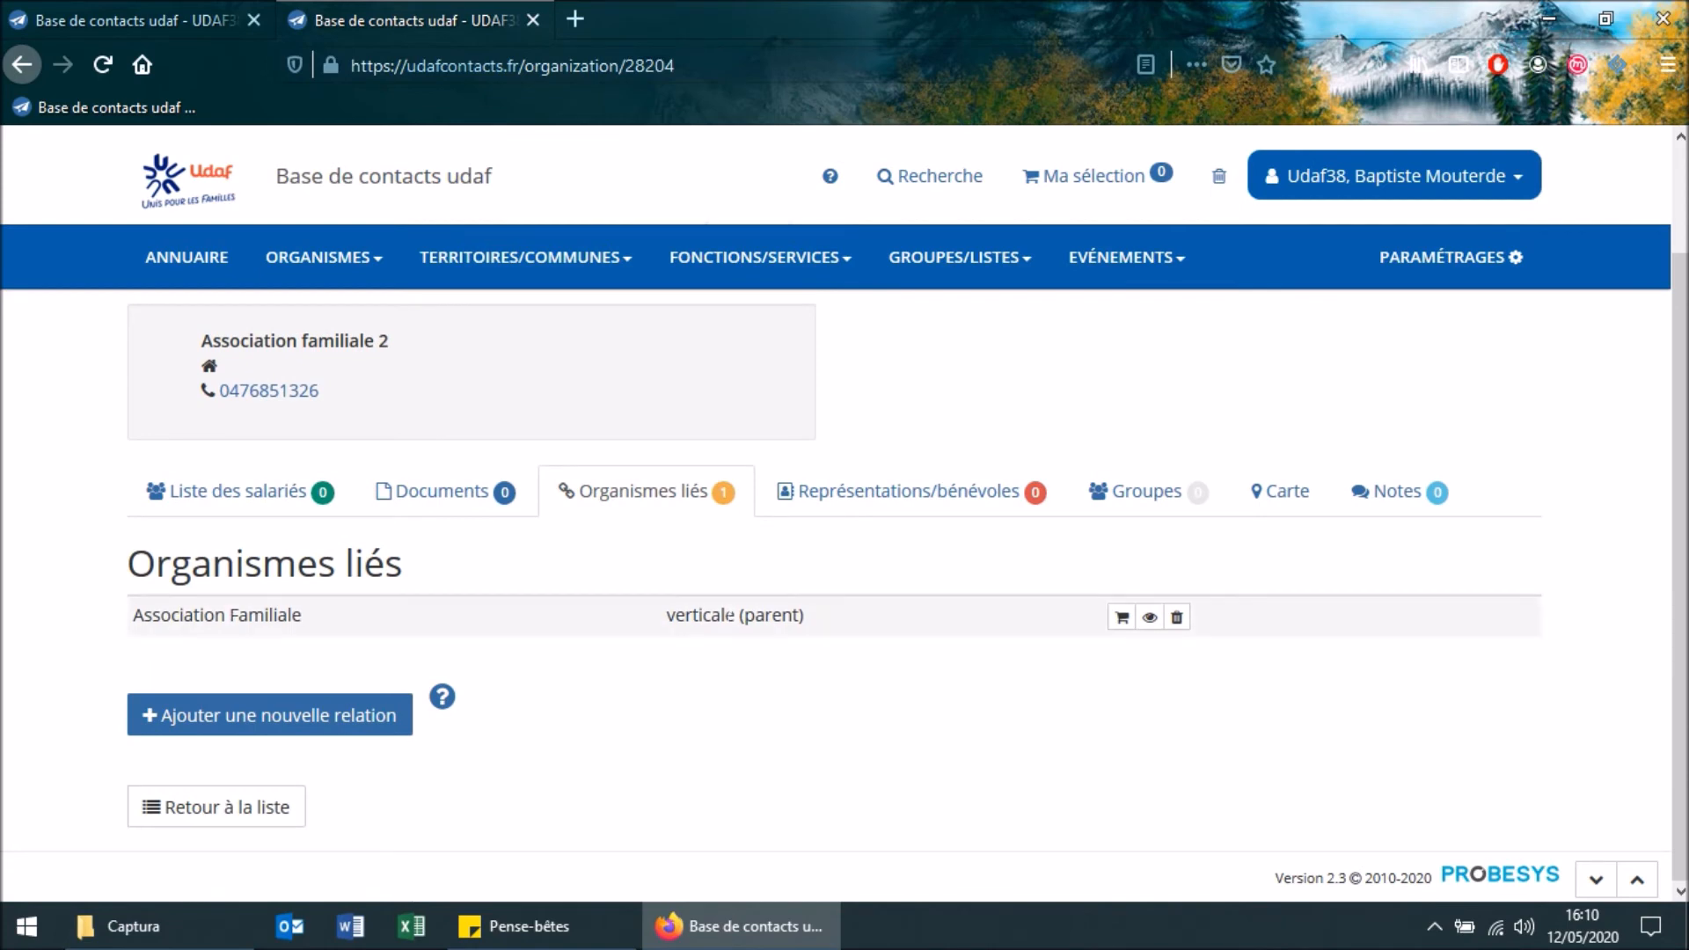
# Follow the relation from the Association Familiale record to Association familiale 2 and view the linked organisations there
pyautogui.click(183, 10)
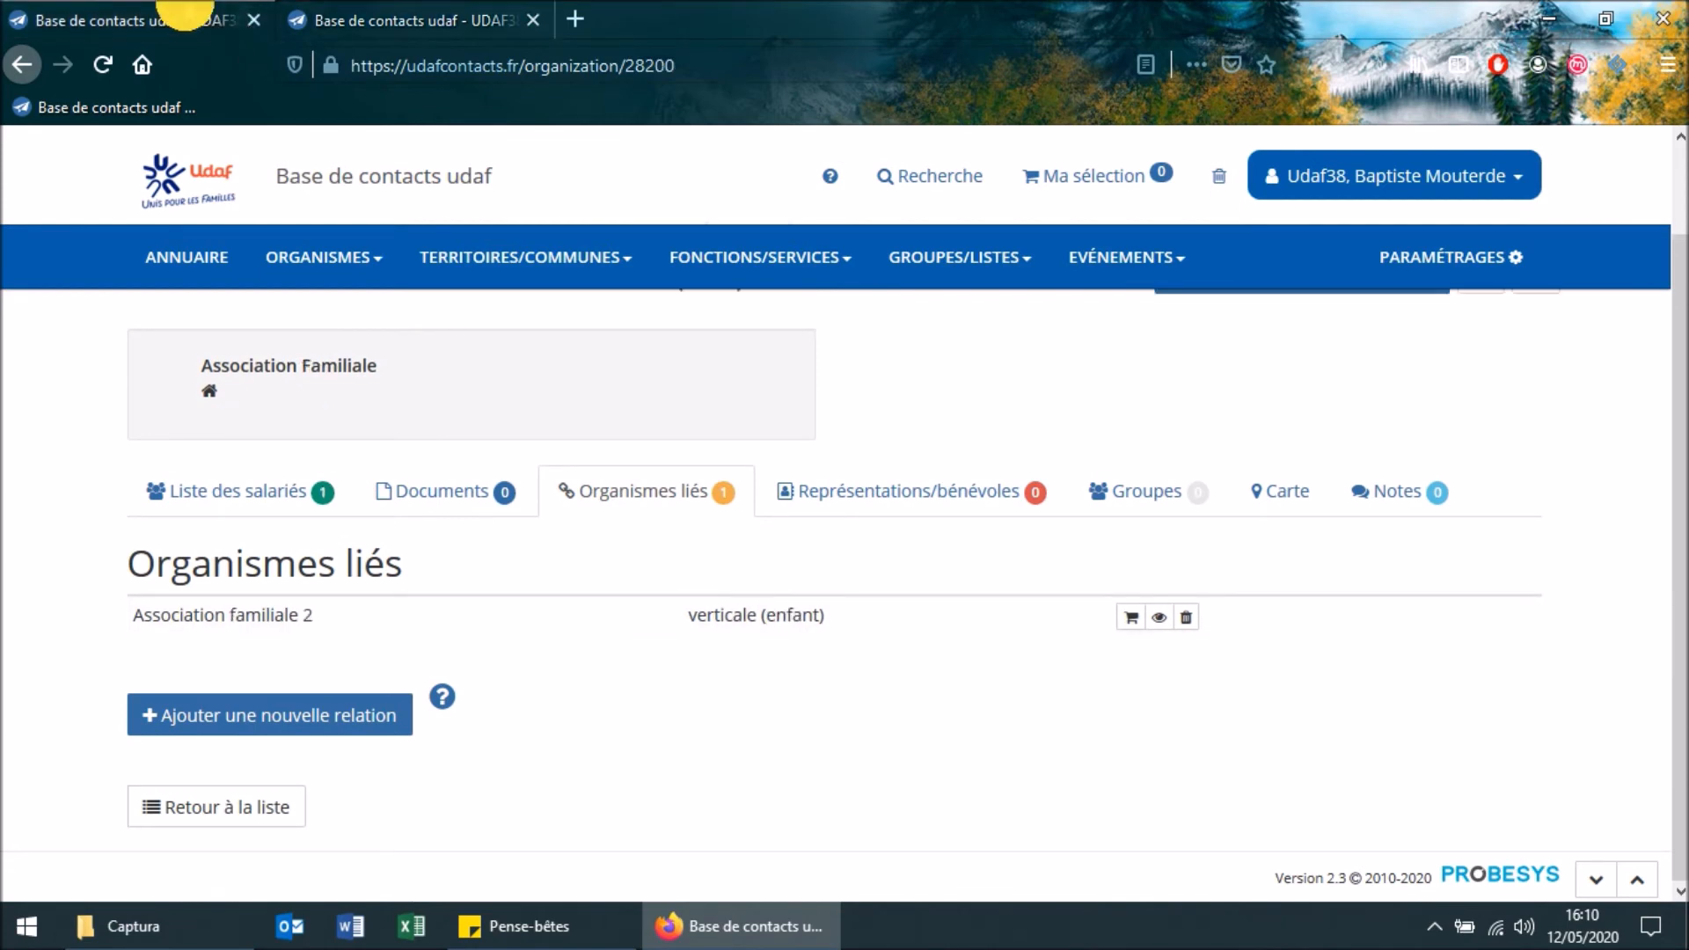
pyautogui.click(1160, 617)
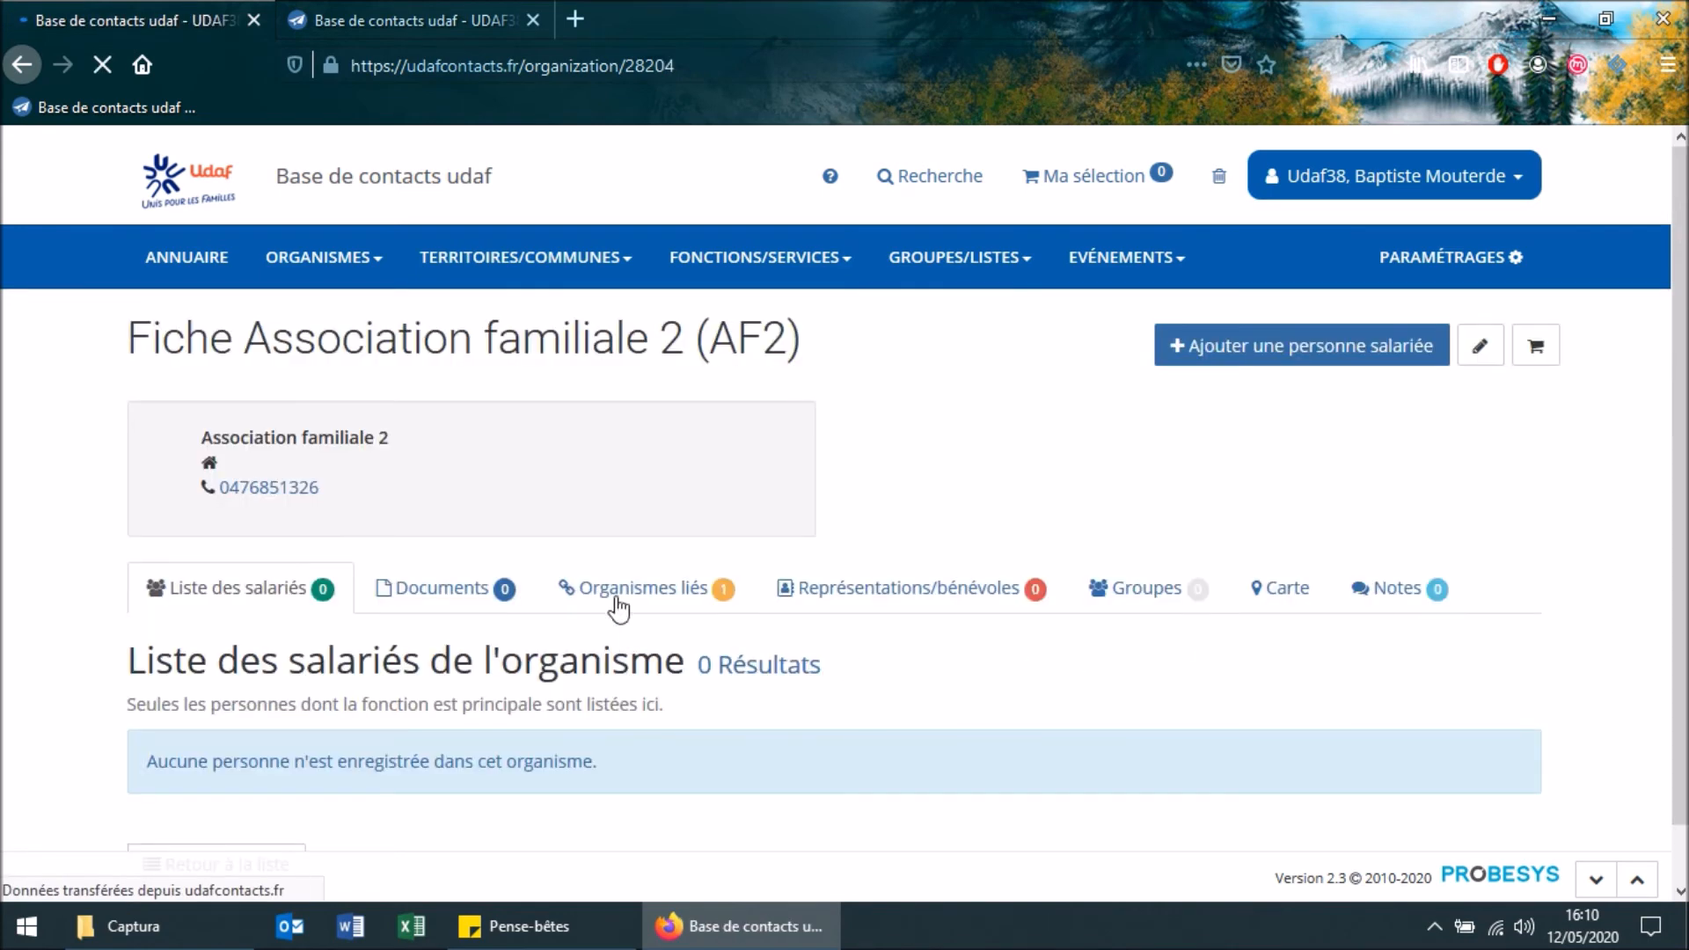
pyautogui.click(701, 615)
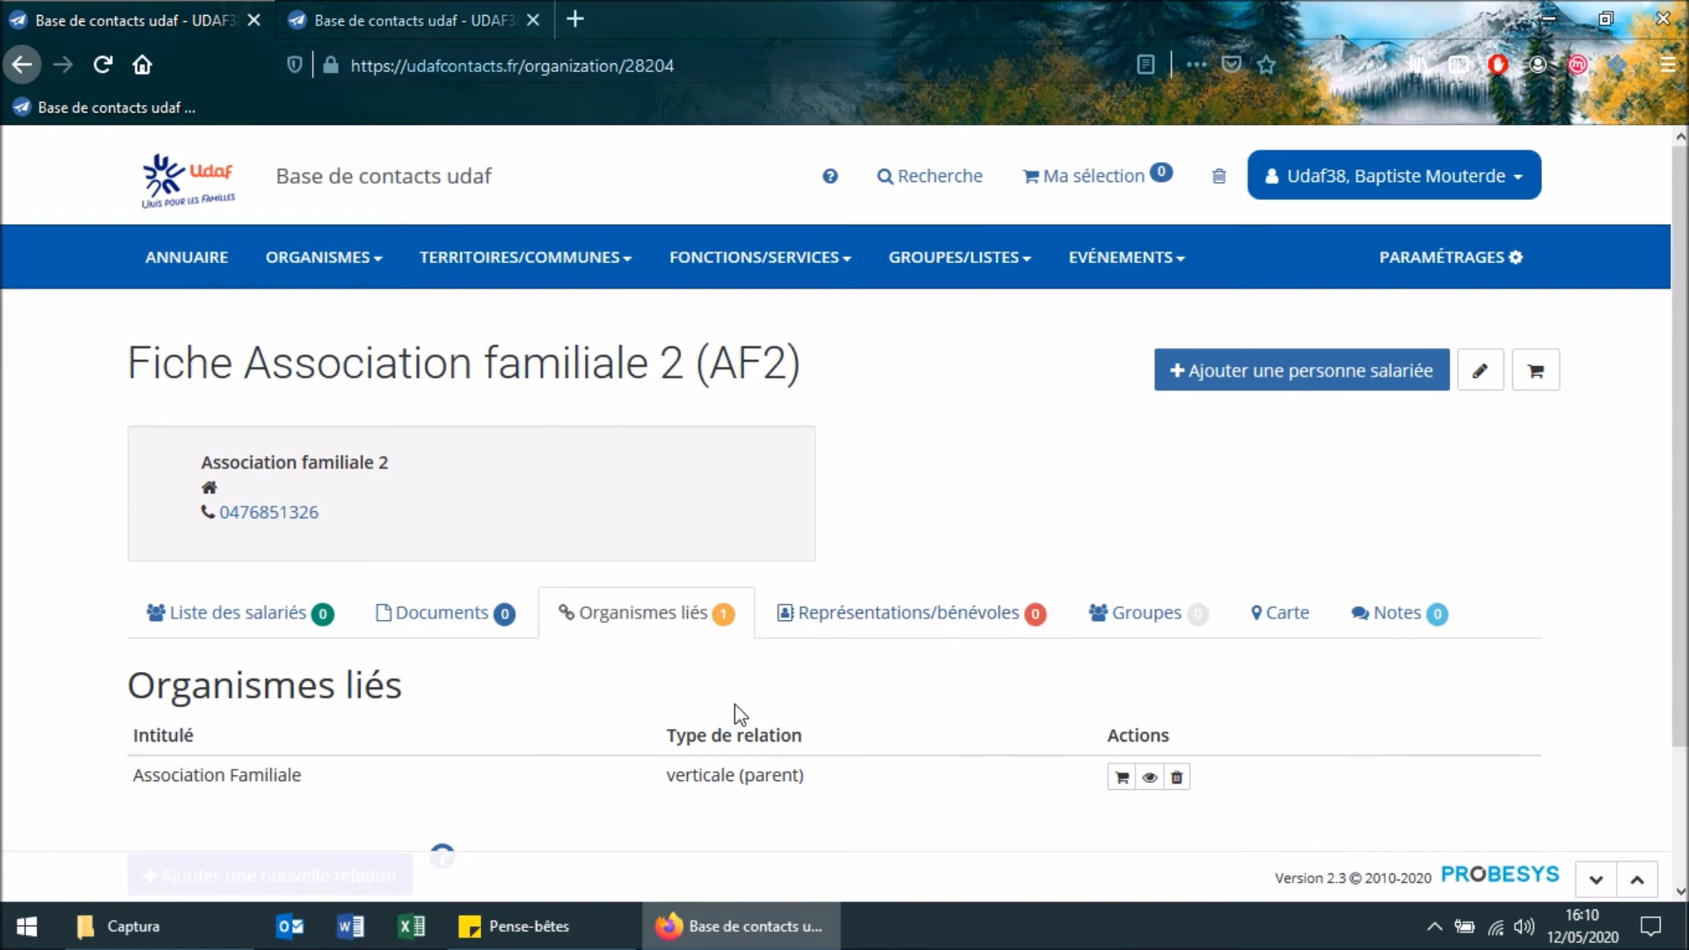
# Open the advanced search and set Association familiale 2 as the organisation criterion
pyautogui.click(934, 176)
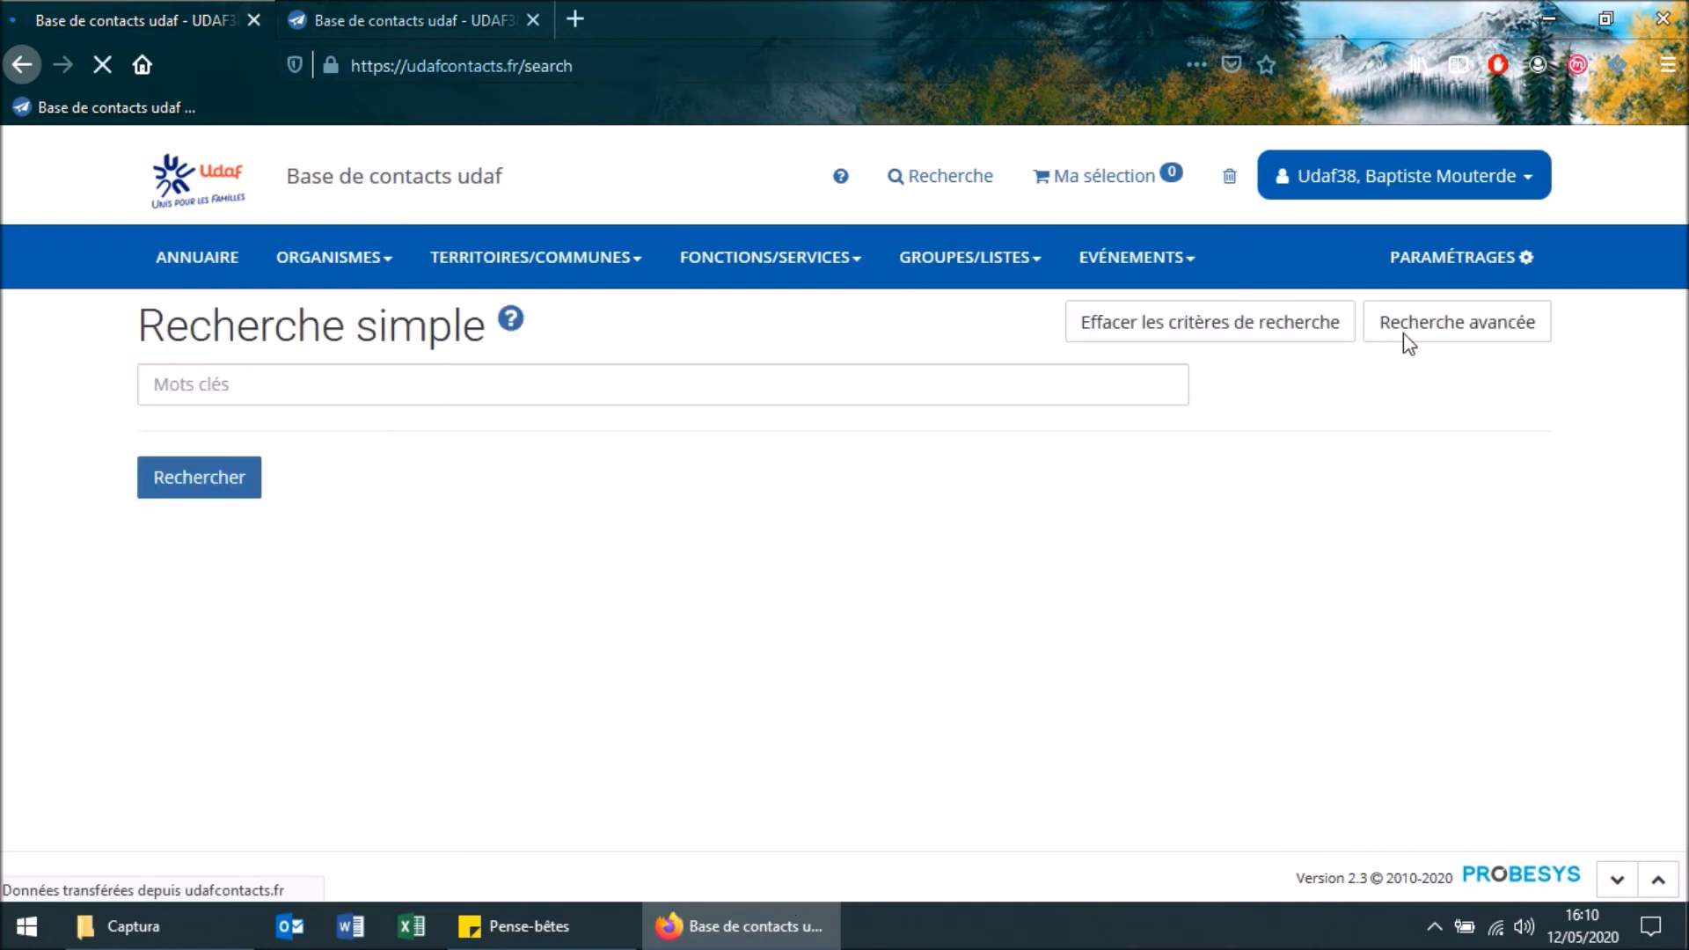
pyautogui.click(1416, 352)
pyautogui.scroll(-2, 1126, 528)
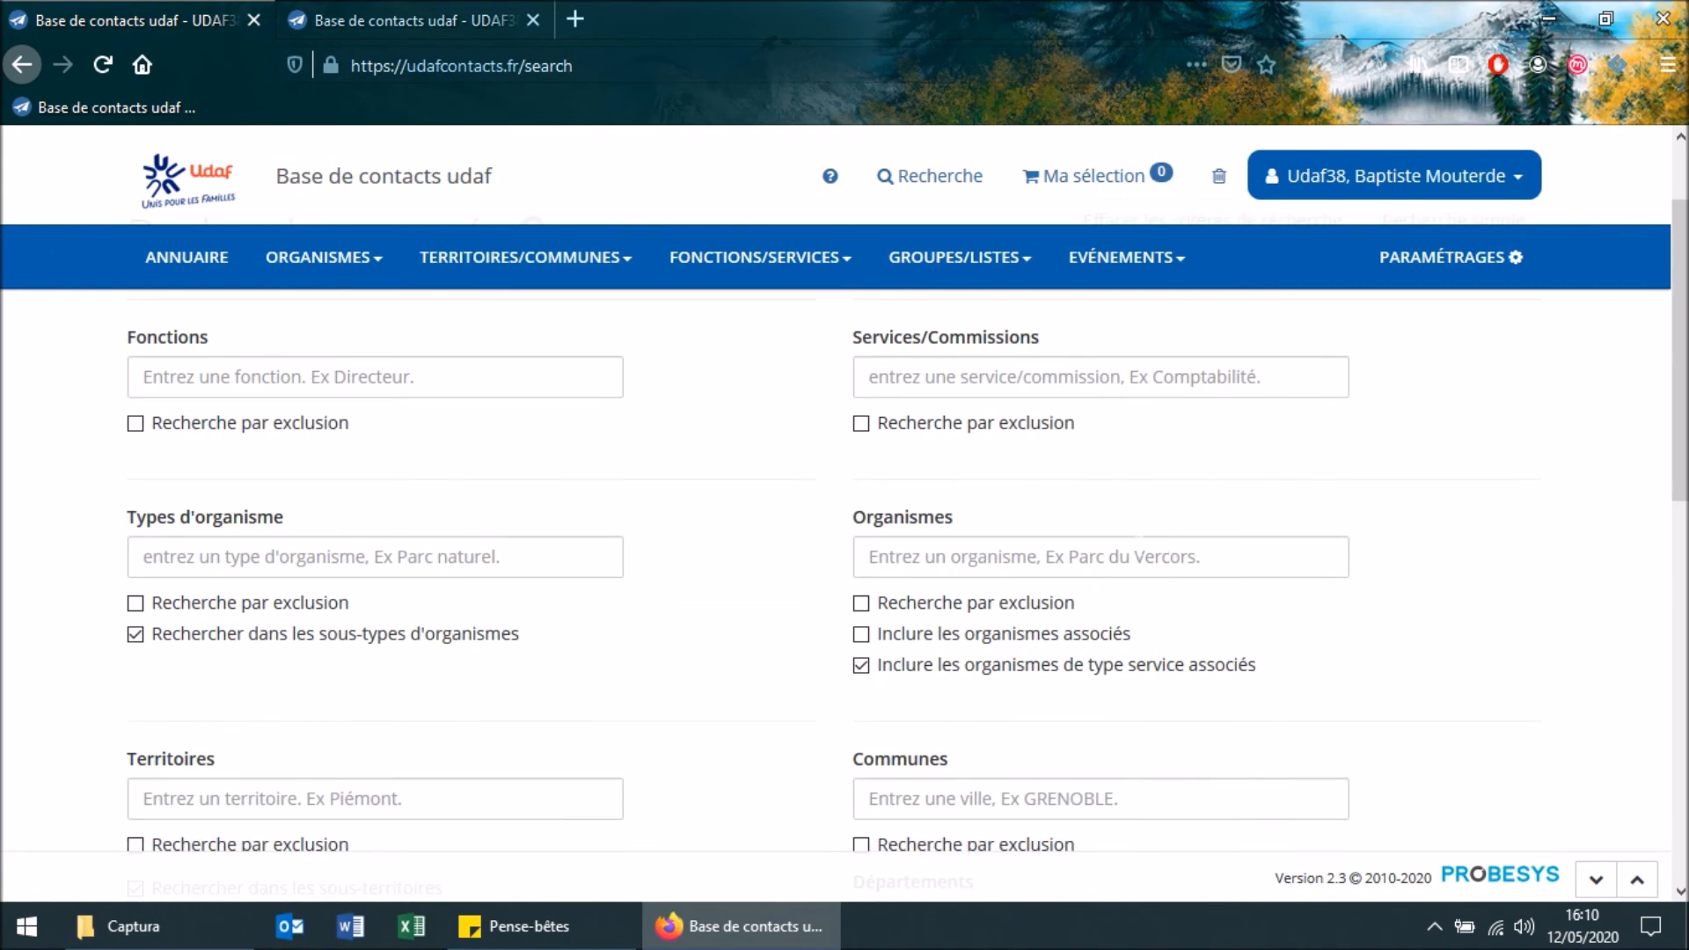
pyautogui.click(1127, 556)
pyautogui.write('af')
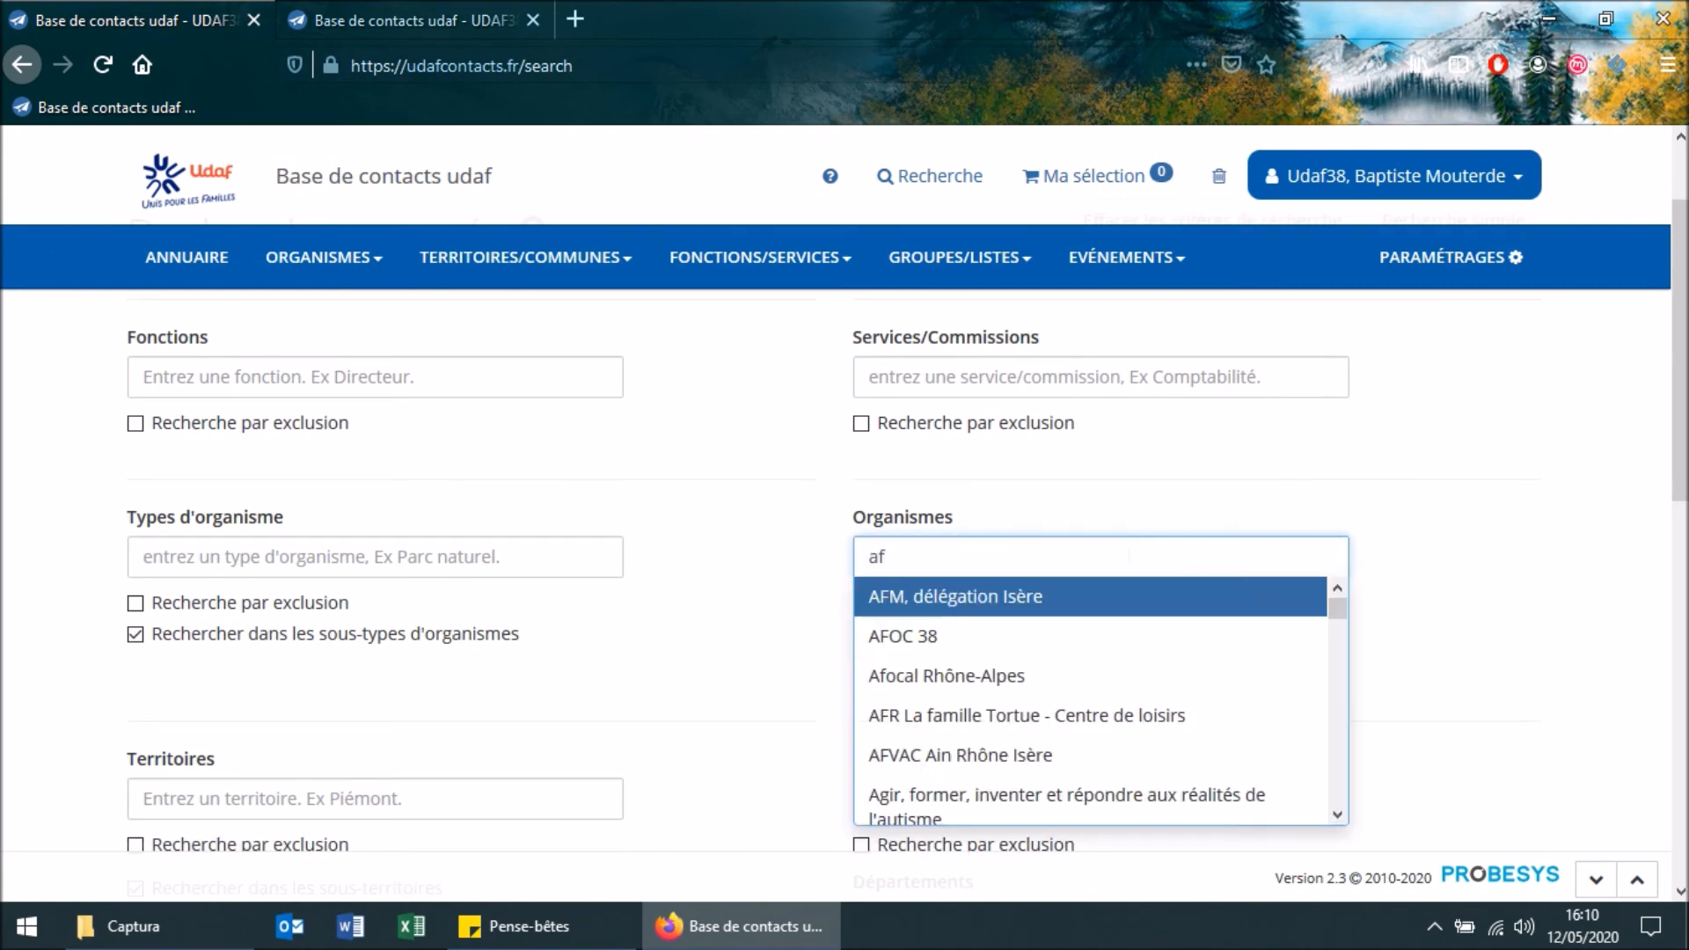
pyautogui.write('2')
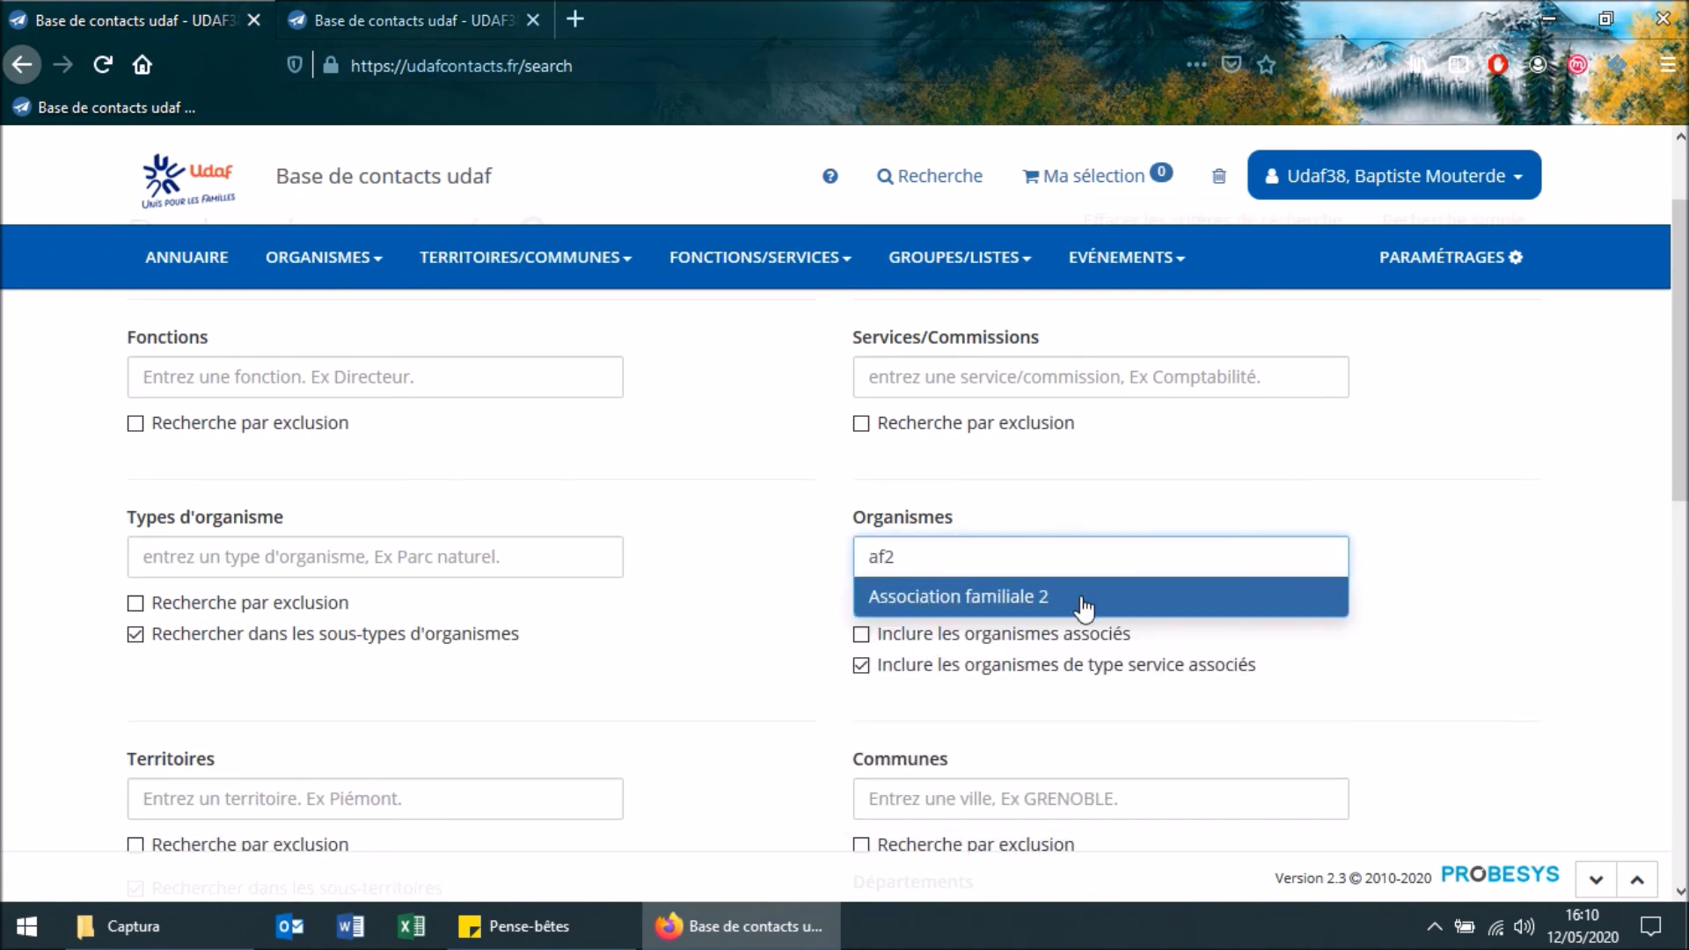
pyautogui.click(1080, 598)
# Include associated organisations in the criteria, close the spare Association familiale 2 browser tab, and run the search
pyautogui.click(861, 634)
pyautogui.click(532, 20)
pyautogui.scroll(-10, 237, 756)
pyautogui.click(224, 798)
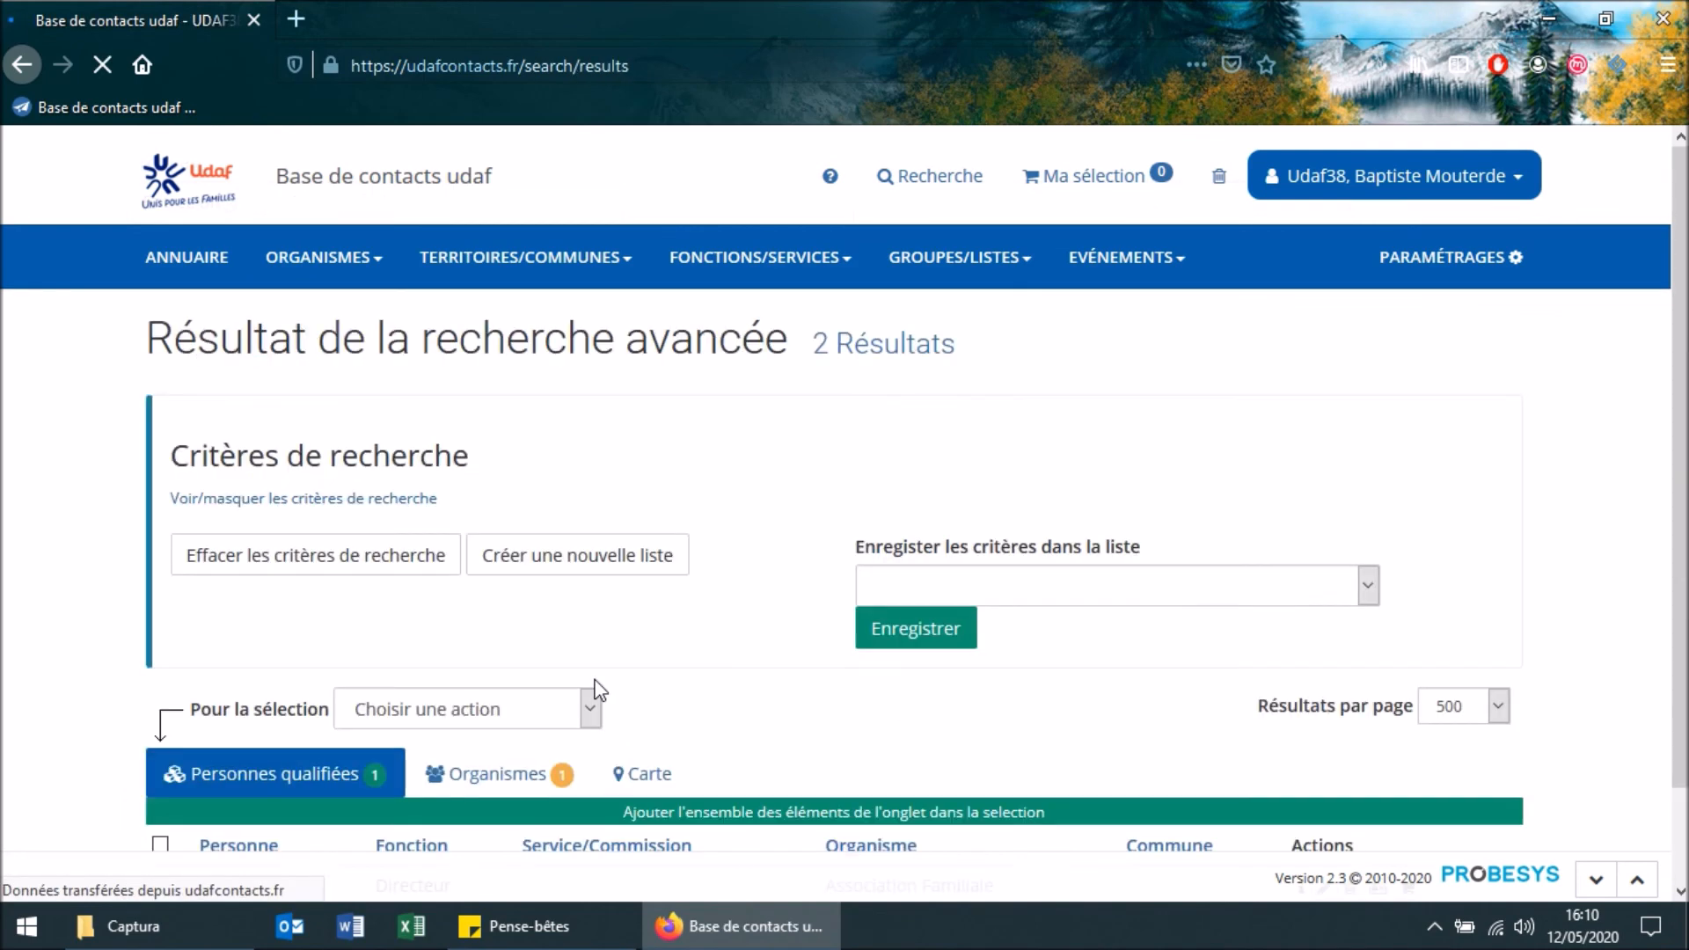
# Examine the organisations found by the advanced search
pyautogui.scroll(-2, 586, 695)
pyautogui.click(561, 692)
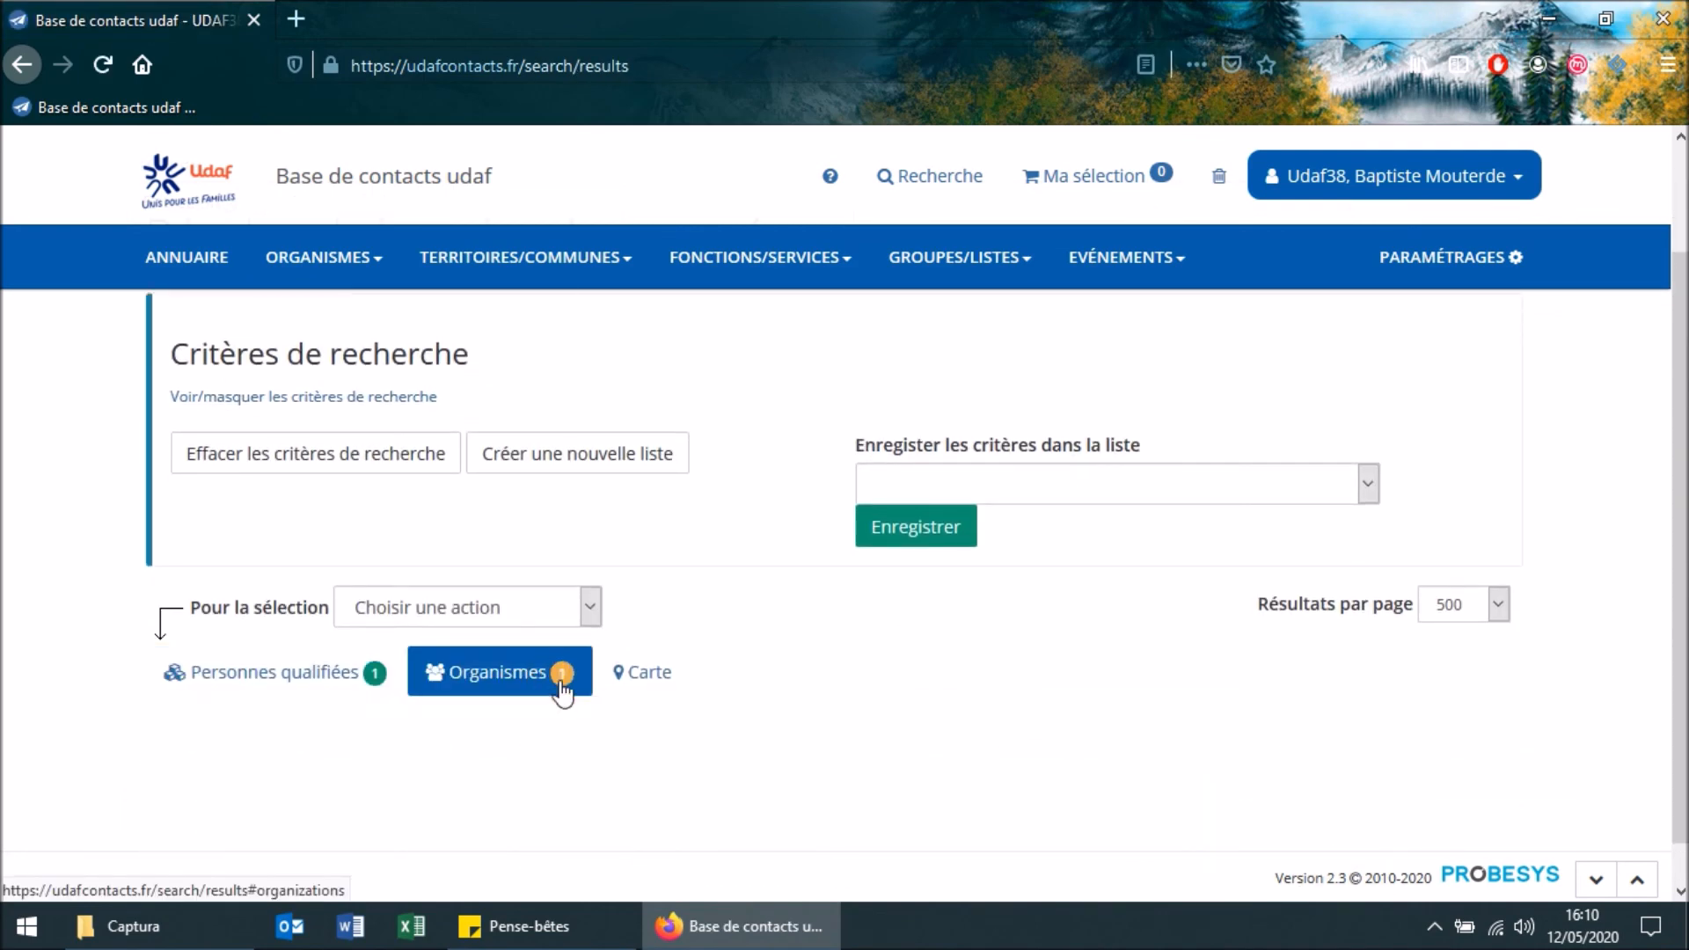
pyautogui.scroll(-1, 493, 731)
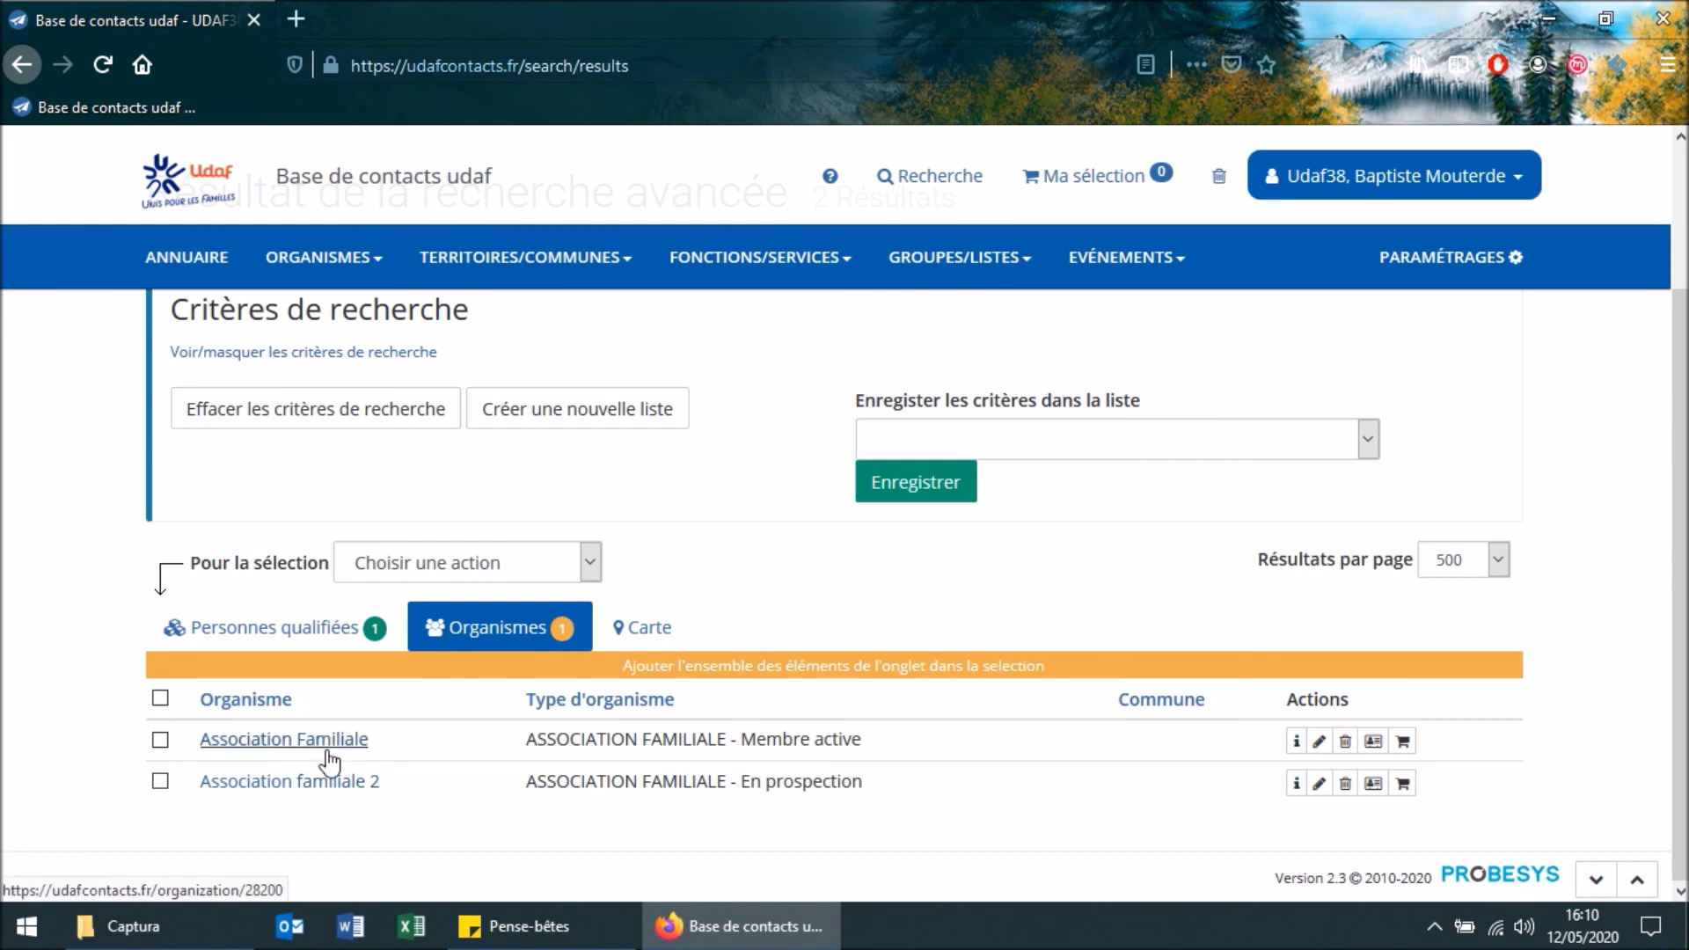
pyautogui.scroll(1, 330, 758)
pyautogui.scroll(-1, 348, 752)
pyautogui.scroll(2, 1214, 334)
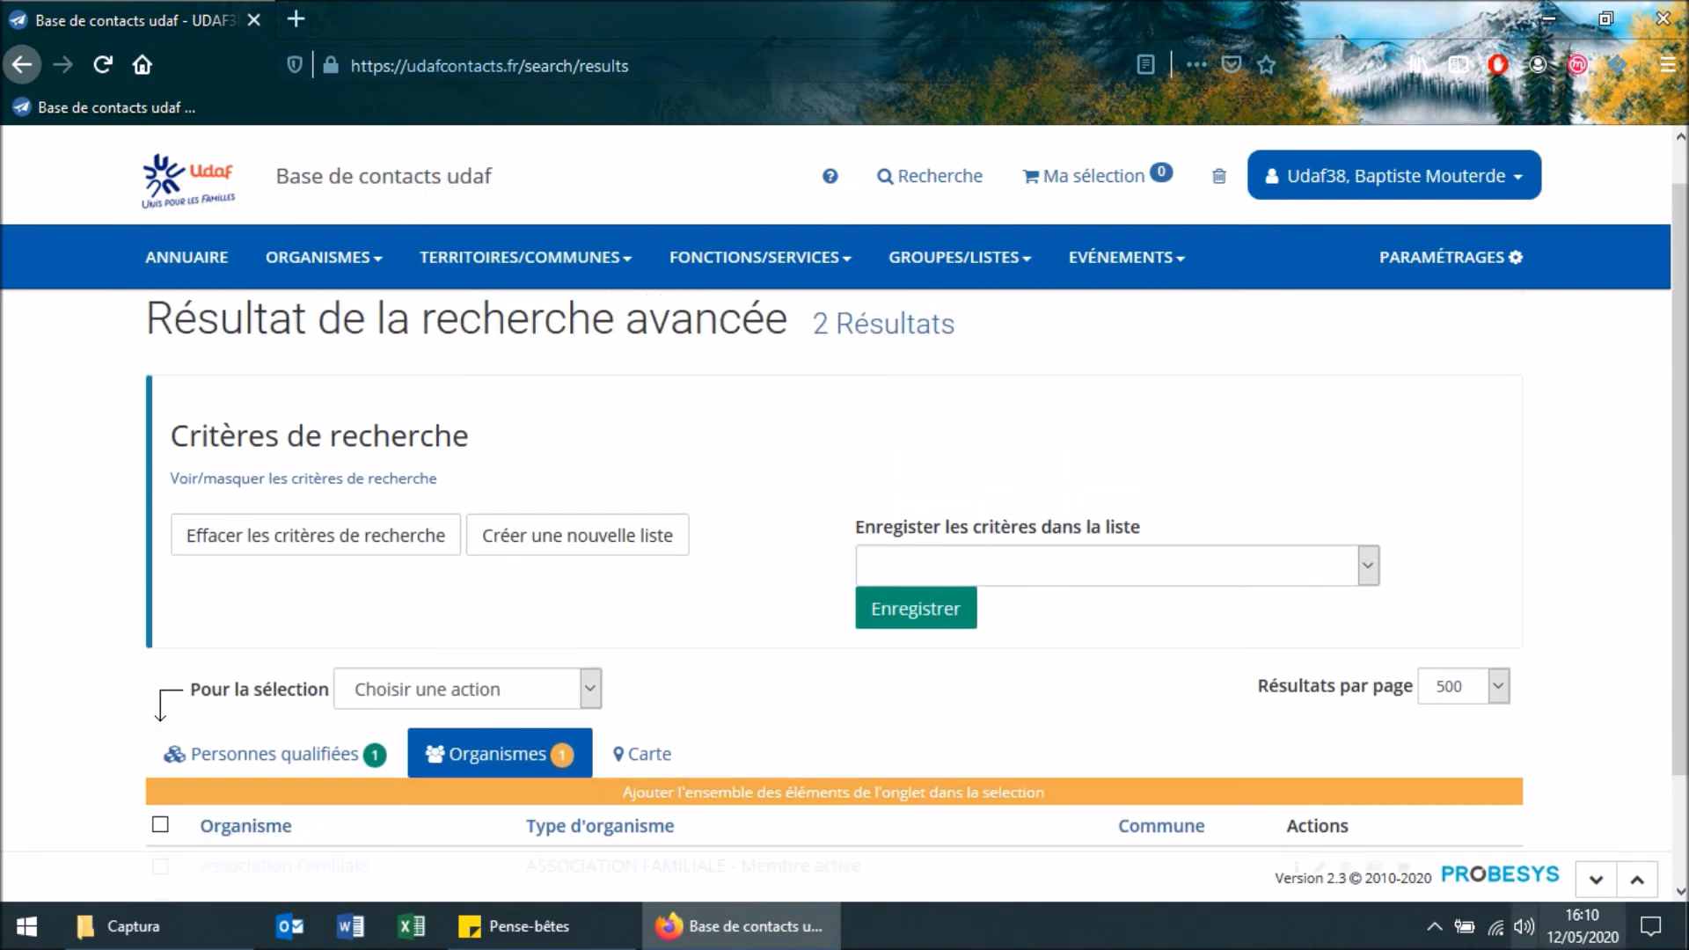
pyautogui.click(1440, 937)
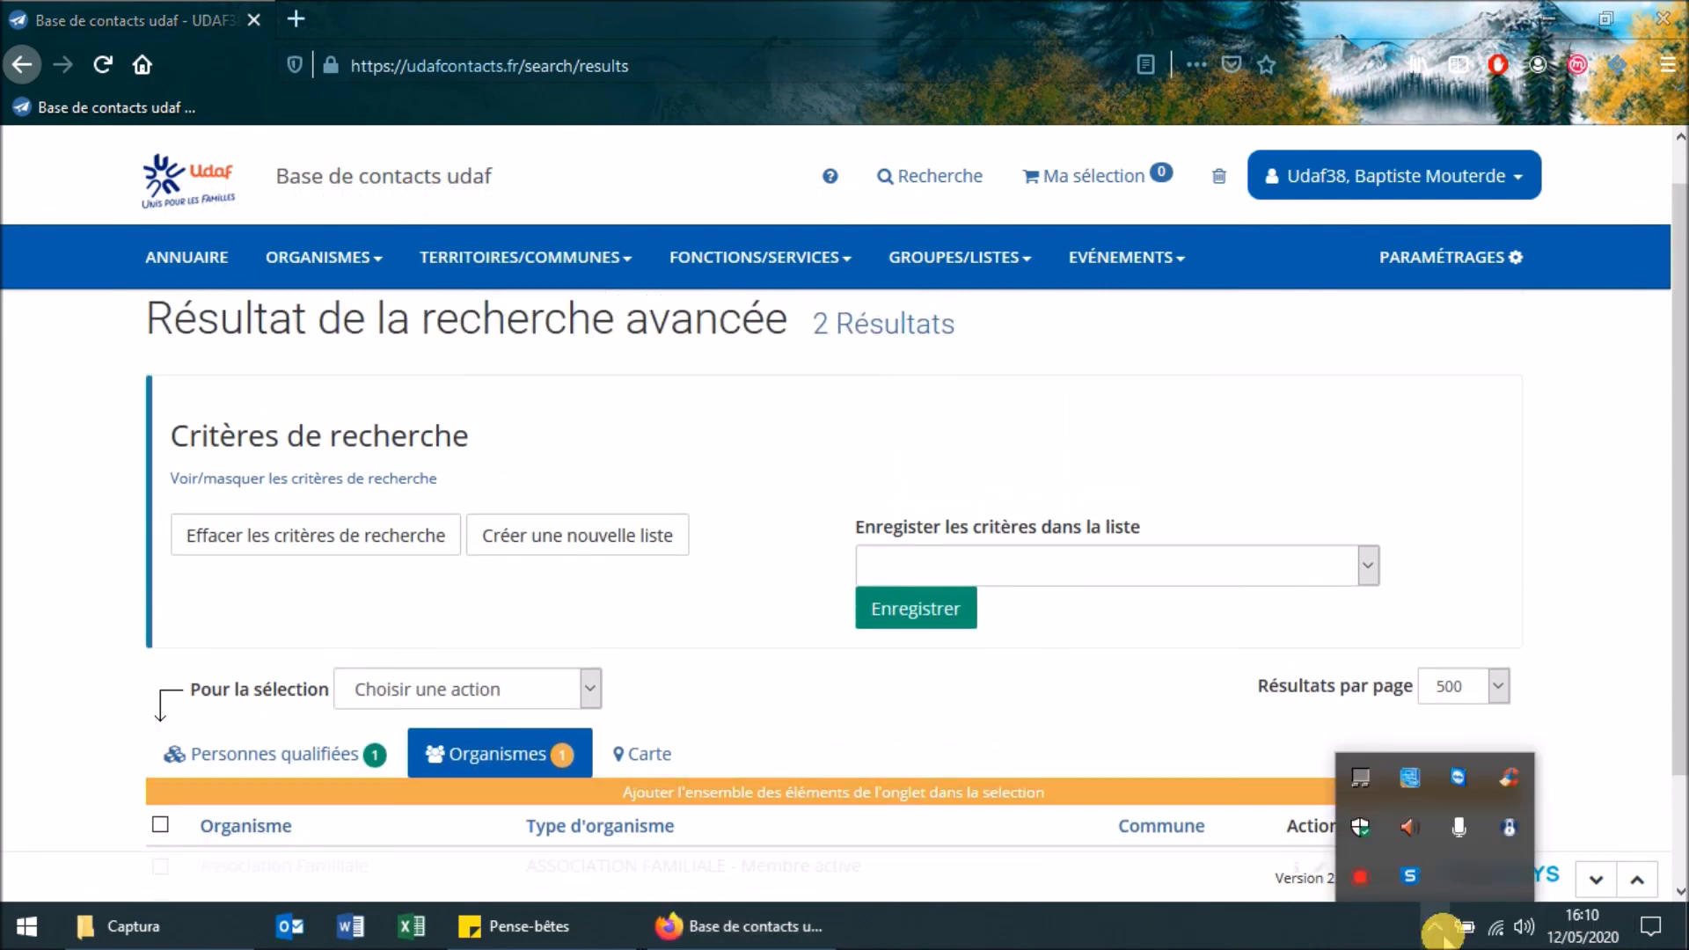
pyautogui.rightClick(1362, 879)
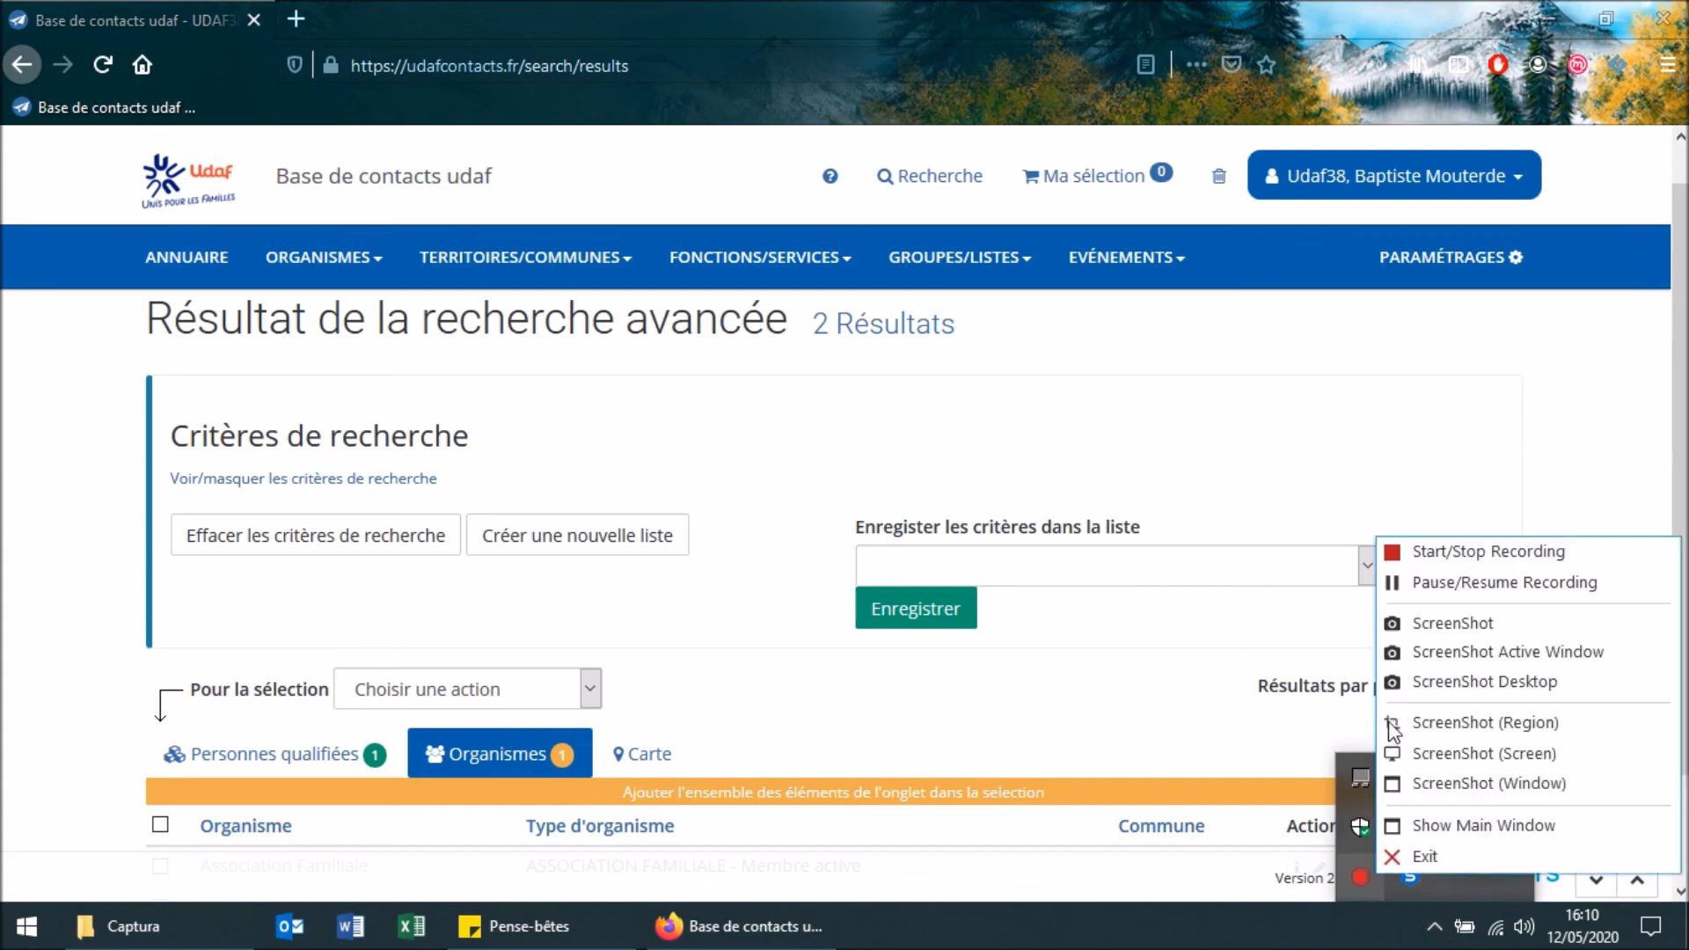